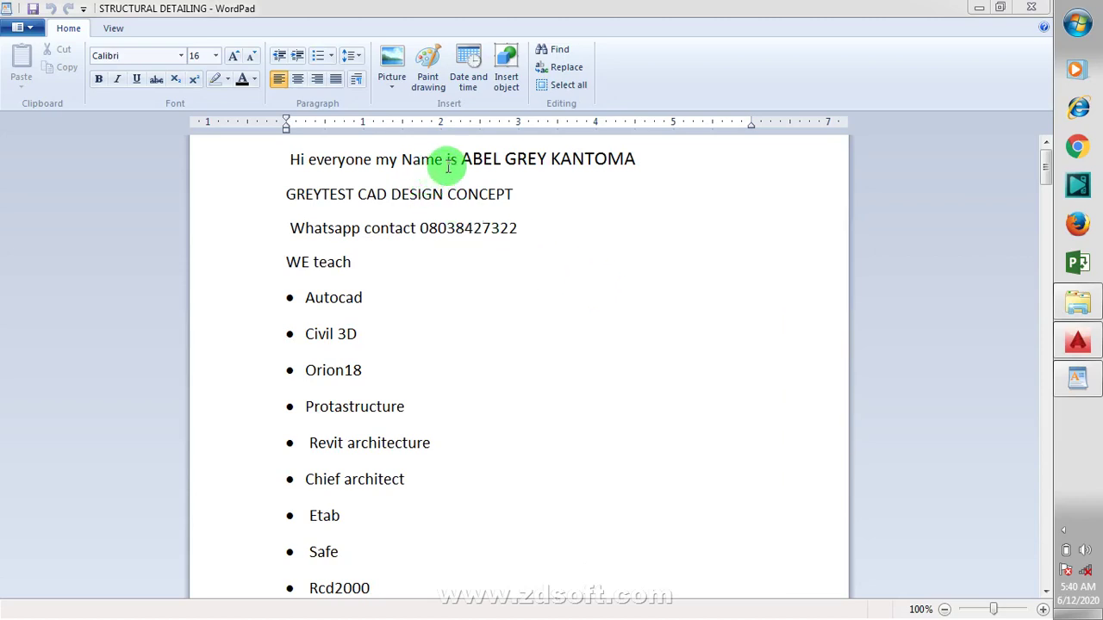
Read through the document's introduction, contact details and the list of design programs taught.
{"action": "left_click", "coordinate": [483, 156]}
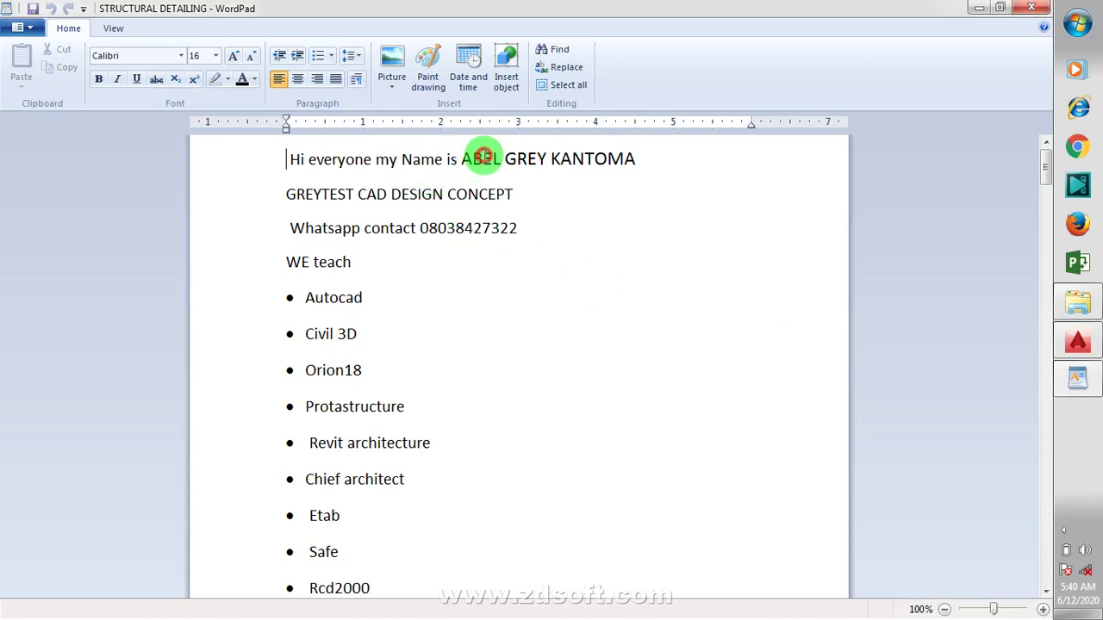
{"action": "left_click", "coordinate": [624, 161]}
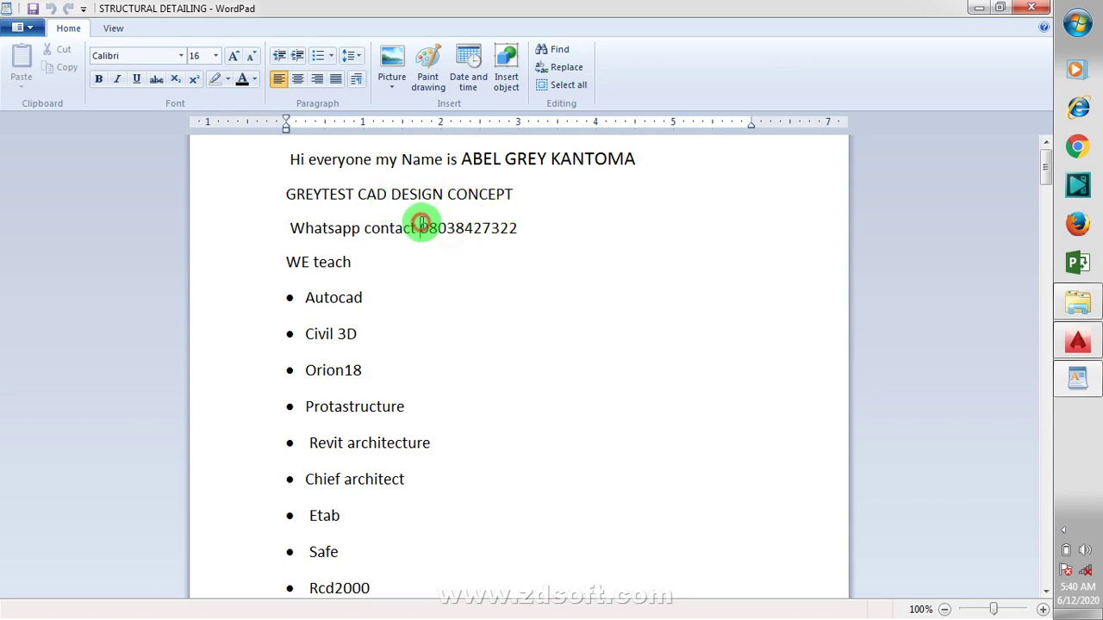
{"action": "left_click", "coordinate": [469, 228]}
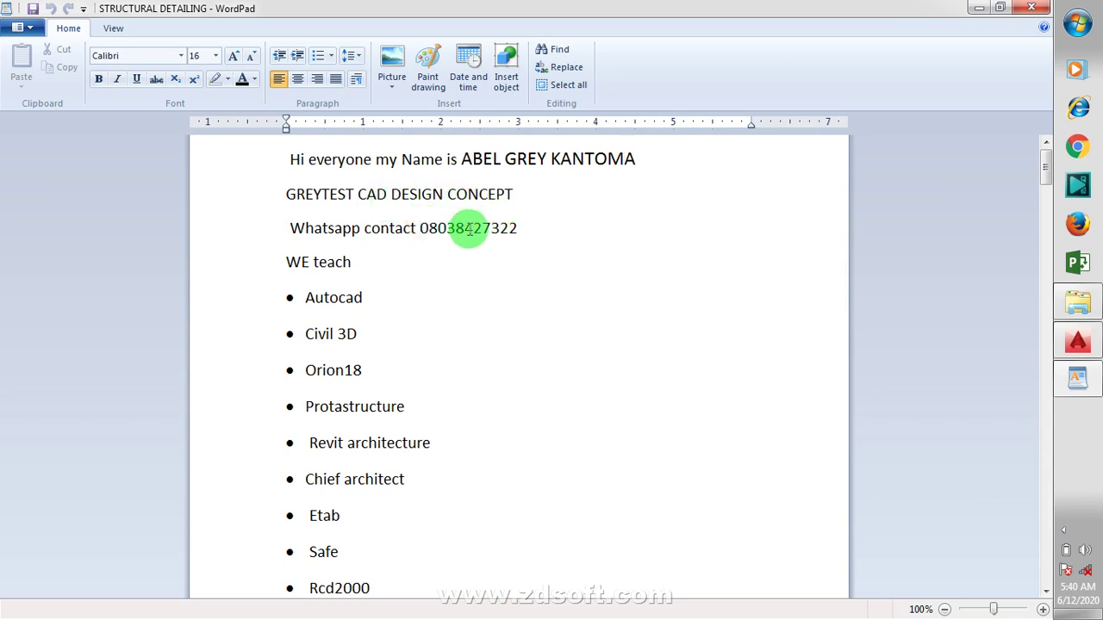
{"action": "left_click", "coordinate": [539, 234]}
{"action": "left_click", "coordinate": [417, 255]}
{"action": "scroll", "coordinate": [422, 259], "scroll_direction": "down", "scroll_amount": 3}
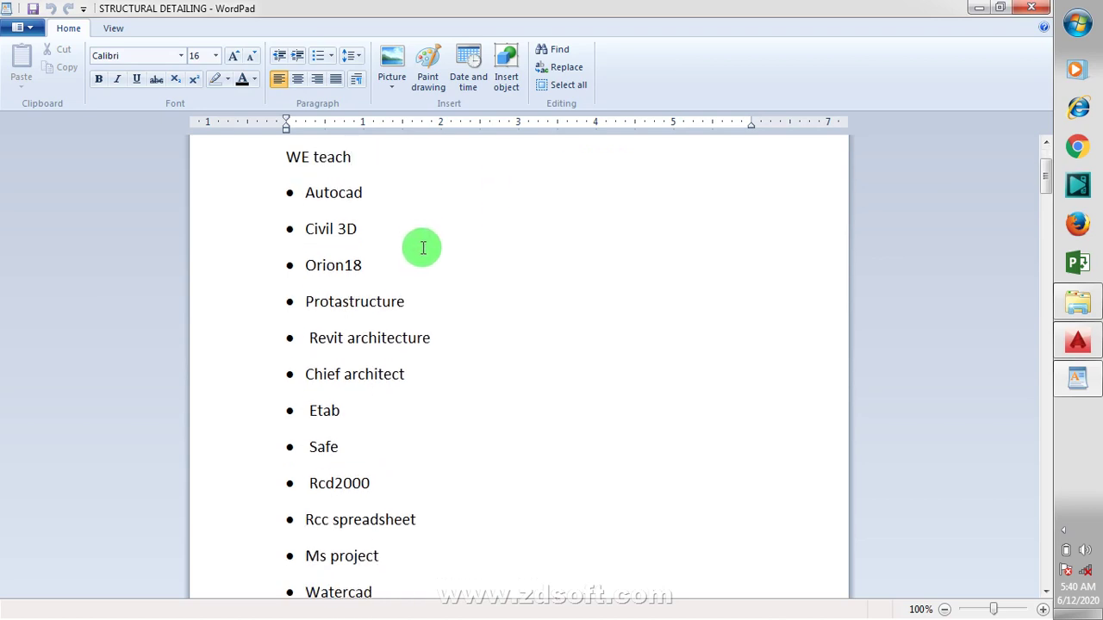
{"action": "scroll", "coordinate": [423, 248], "scroll_direction": "down", "scroll_amount": 3}
{"action": "scroll", "coordinate": [423, 248], "scroll_direction": "down", "scroll_amount": 3}
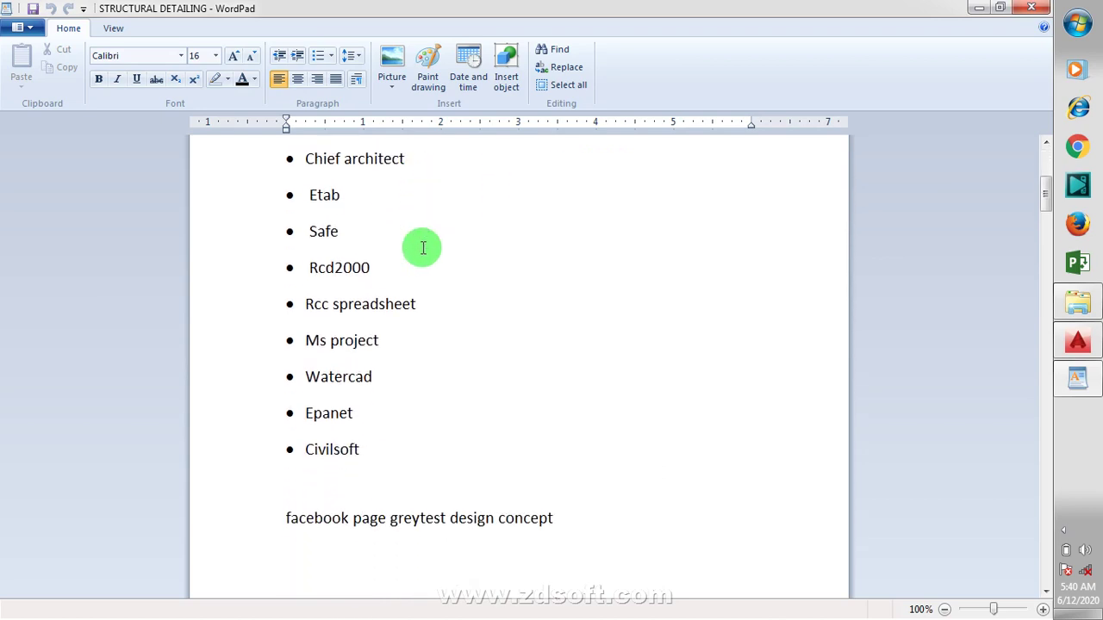
{"action": "scroll", "coordinate": [423, 248], "scroll_direction": "up", "scroll_amount": 3}
{"action": "scroll", "coordinate": [423, 248], "scroll_direction": "up", "scroll_amount": 3}
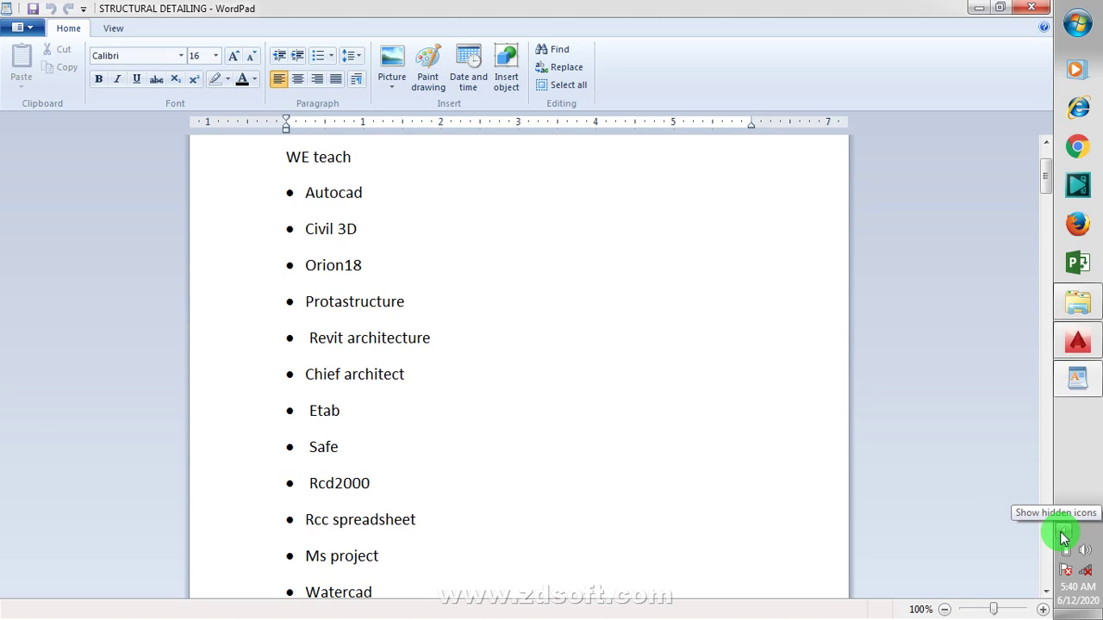
{"action": "scroll", "coordinate": [749, 445], "scroll_direction": "down", "scroll_amount": 3}
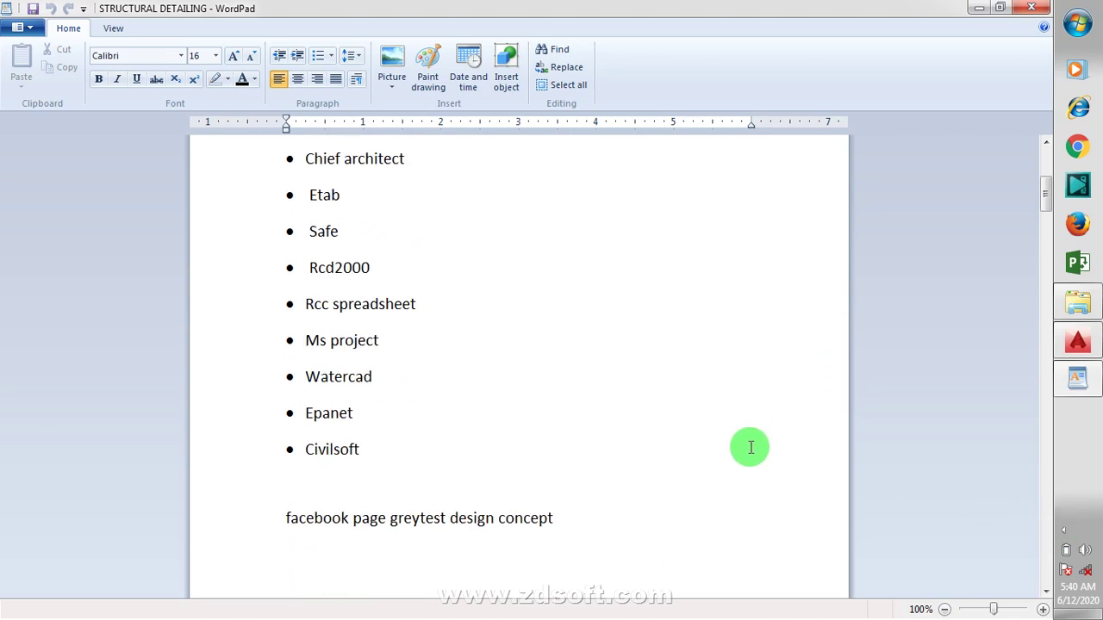
{"action": "scroll", "coordinate": [750, 448], "scroll_direction": "up", "scroll_amount": 3}
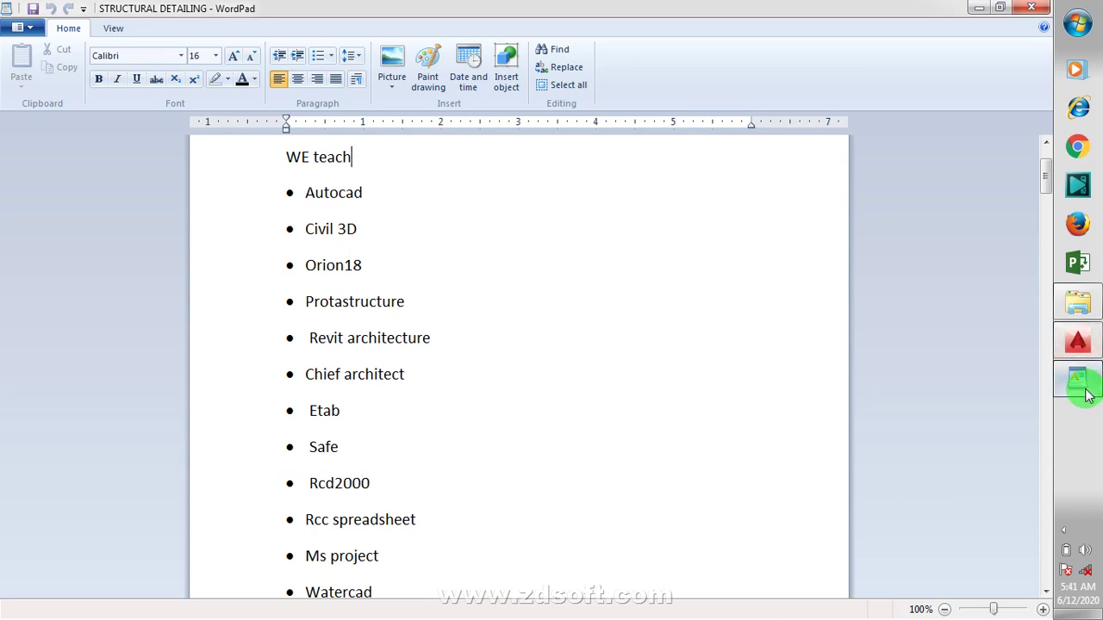
{"action": "mouse_move", "coordinate": [1079, 381]}
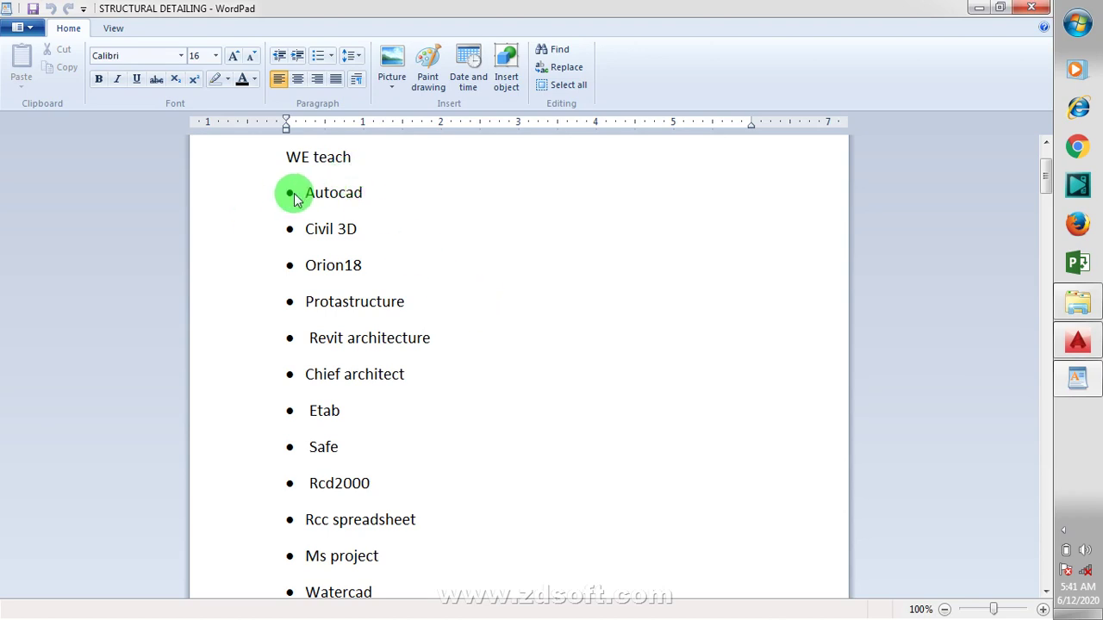
{"action": "left_click", "coordinate": [332, 190]}
{"action": "scroll", "coordinate": [343, 198], "scroll_direction": "down", "scroll_amount": 1}
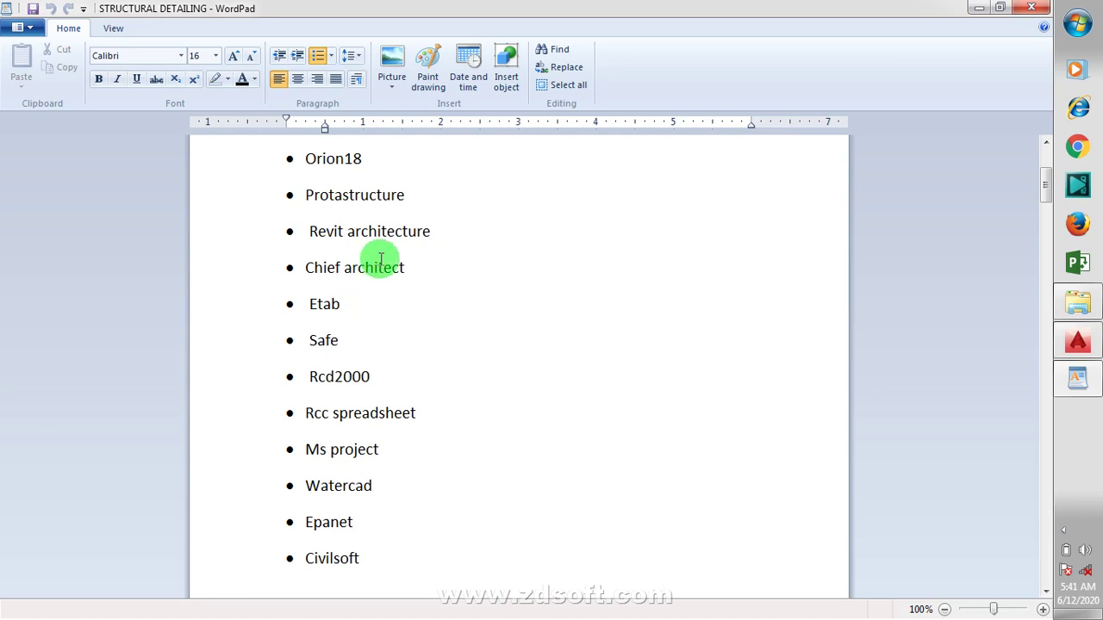
{"action": "scroll", "coordinate": [379, 238], "scroll_direction": "up", "scroll_amount": 1}
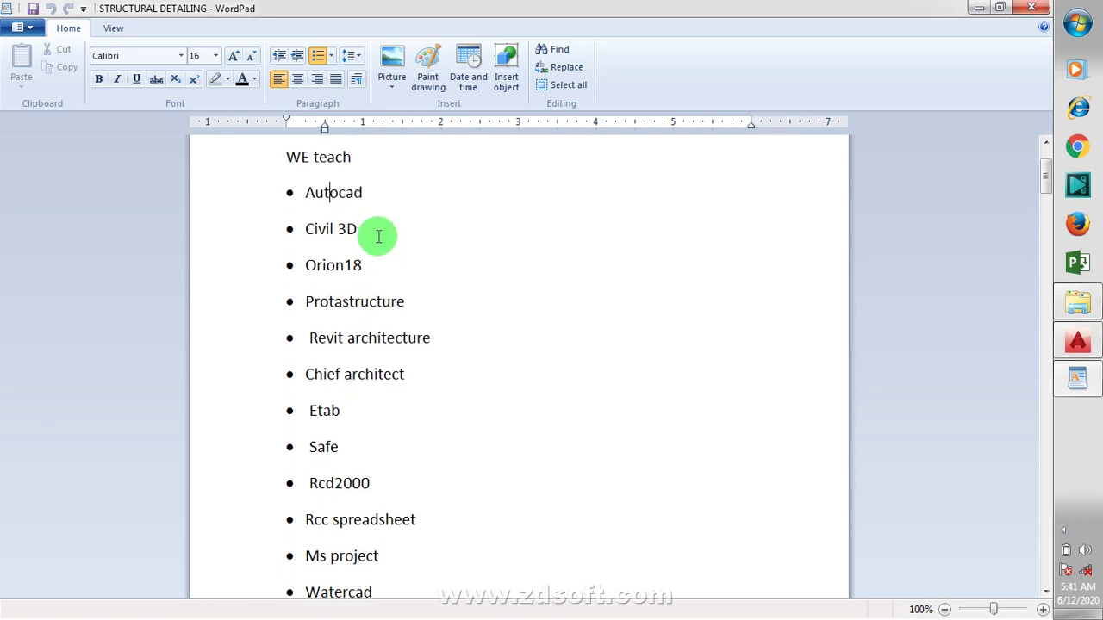
{"action": "scroll", "coordinate": [377, 234], "scroll_direction": "down", "scroll_amount": 1}
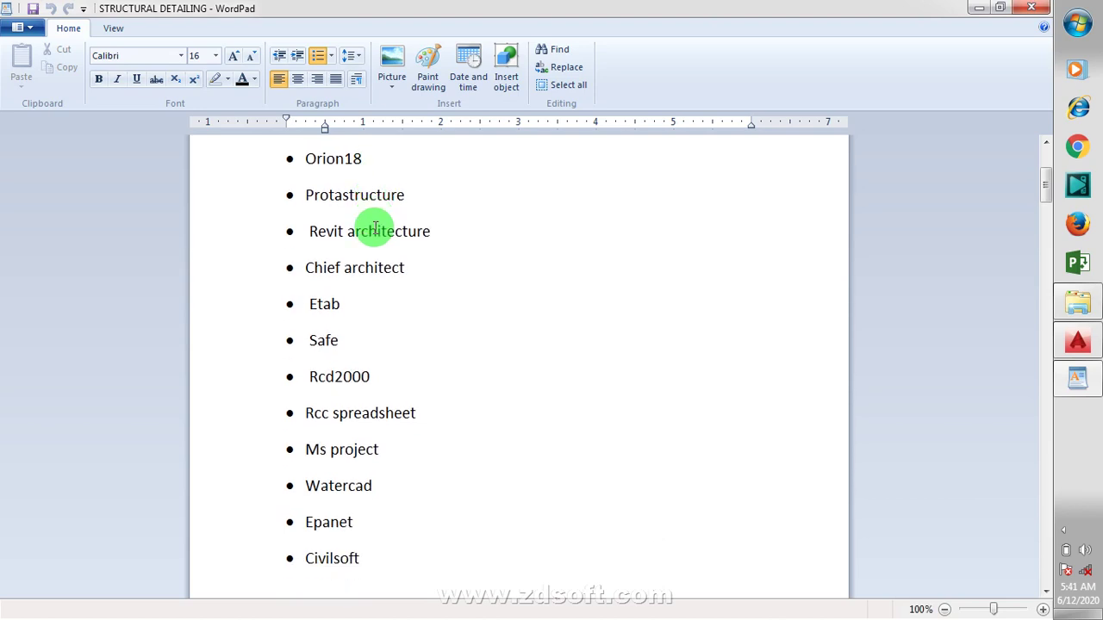
{"action": "scroll", "coordinate": [375, 228], "scroll_direction": "down", "scroll_amount": 1}
{"action": "scroll", "coordinate": [374, 228], "scroll_direction": "up", "scroll_amount": 3}
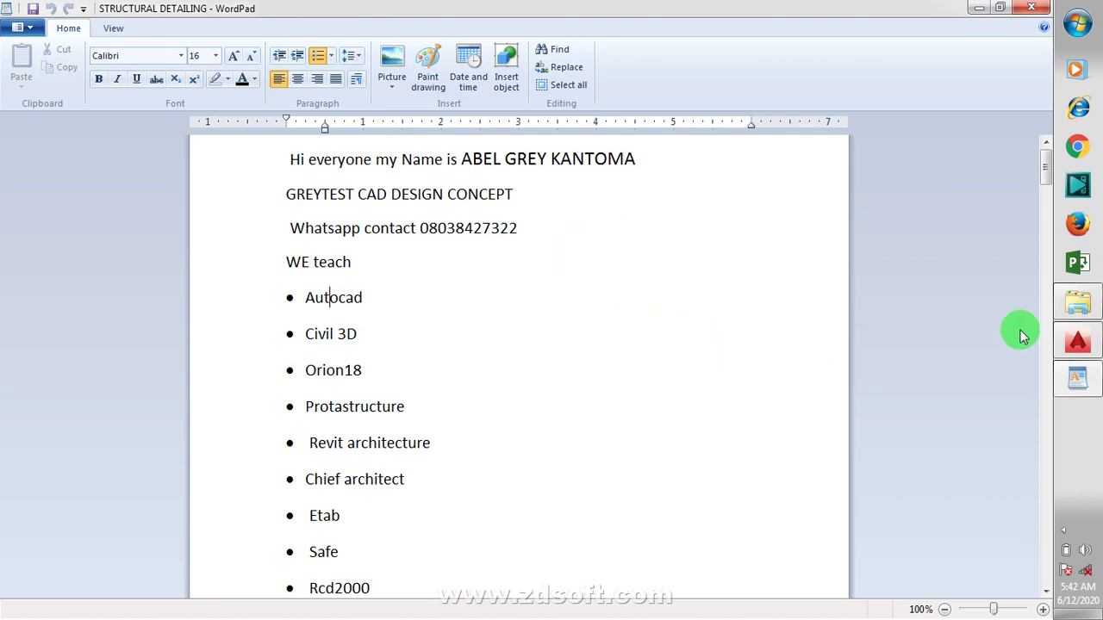
Switch to AutoCAD Civil 3D and set the model space viewport configuration to Single, showing the floor plans.
{"action": "left_click", "coordinate": [1078, 342]}
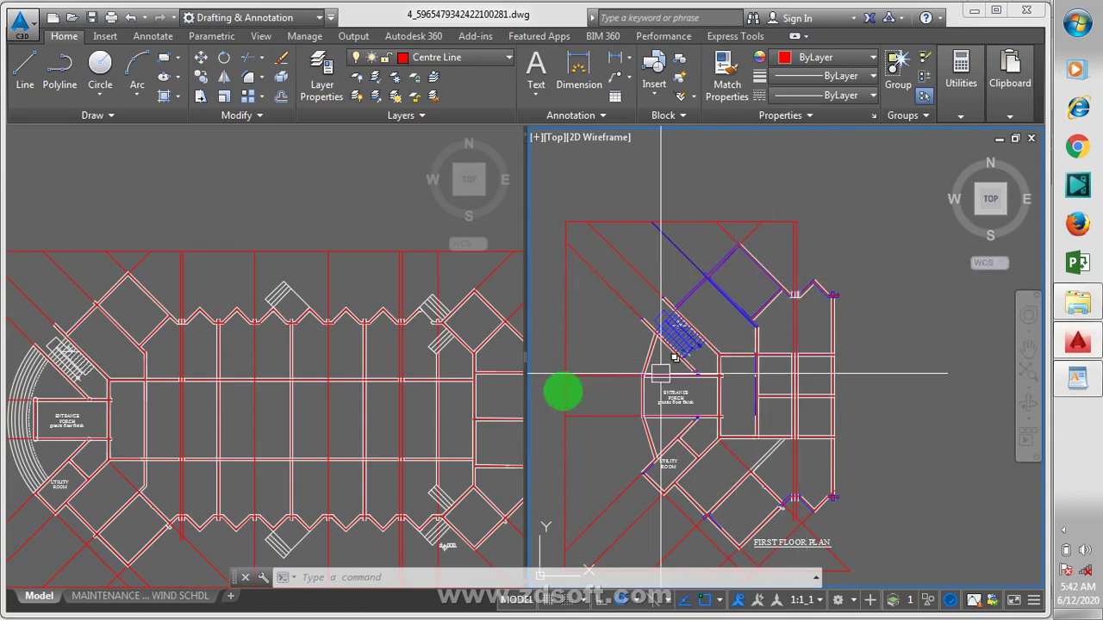
{"action": "left_click", "coordinate": [336, 226]}
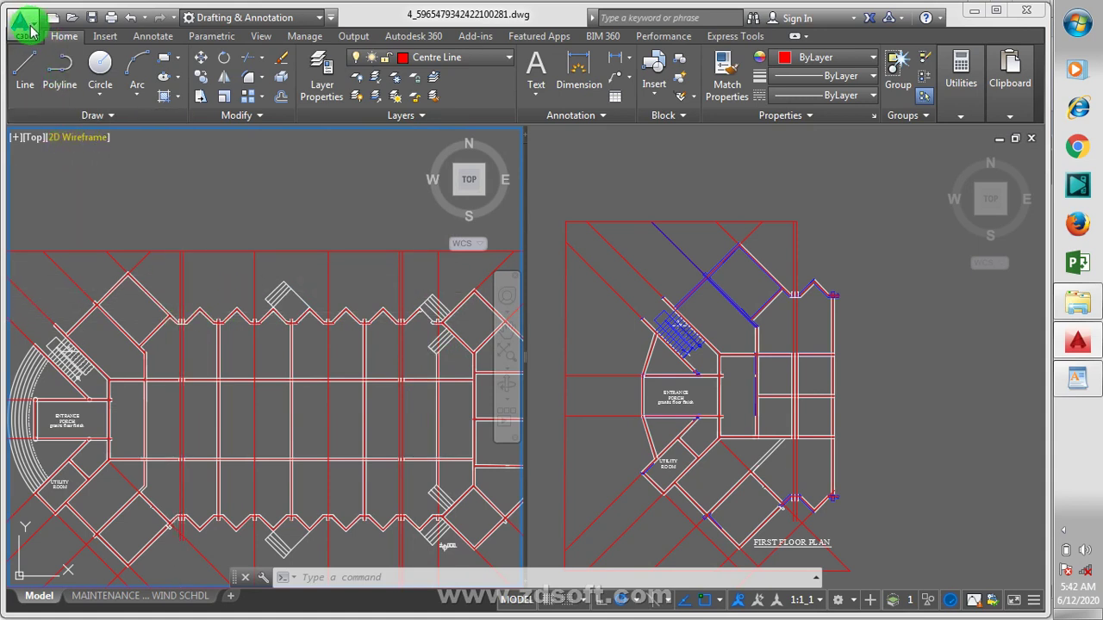
{"action": "left_click", "coordinate": [260, 38]}
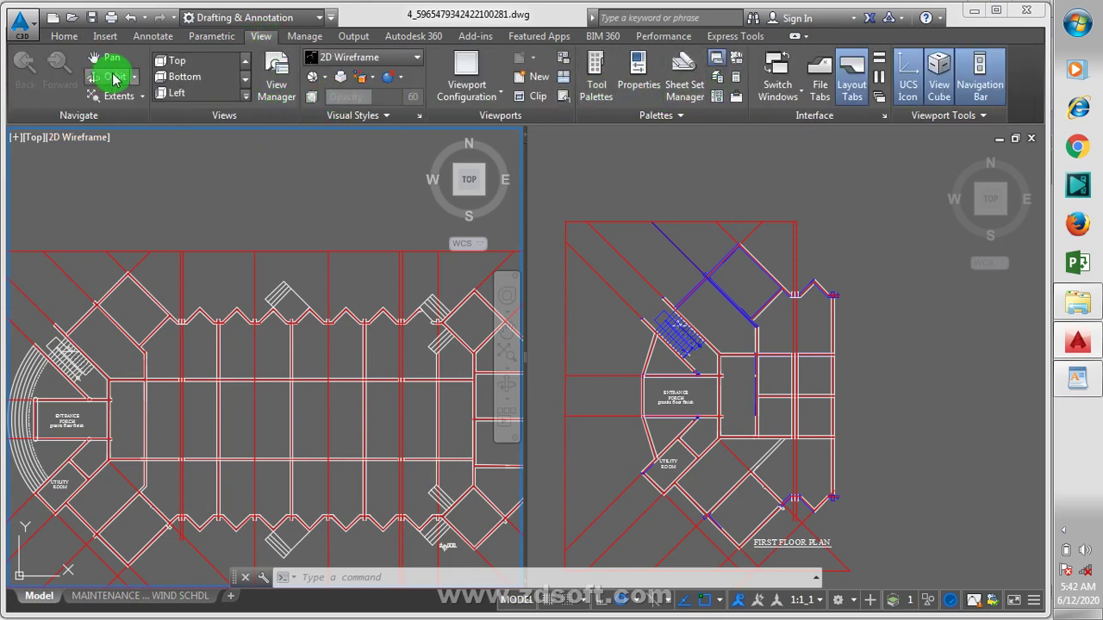
{"action": "left_click", "coordinate": [474, 99]}
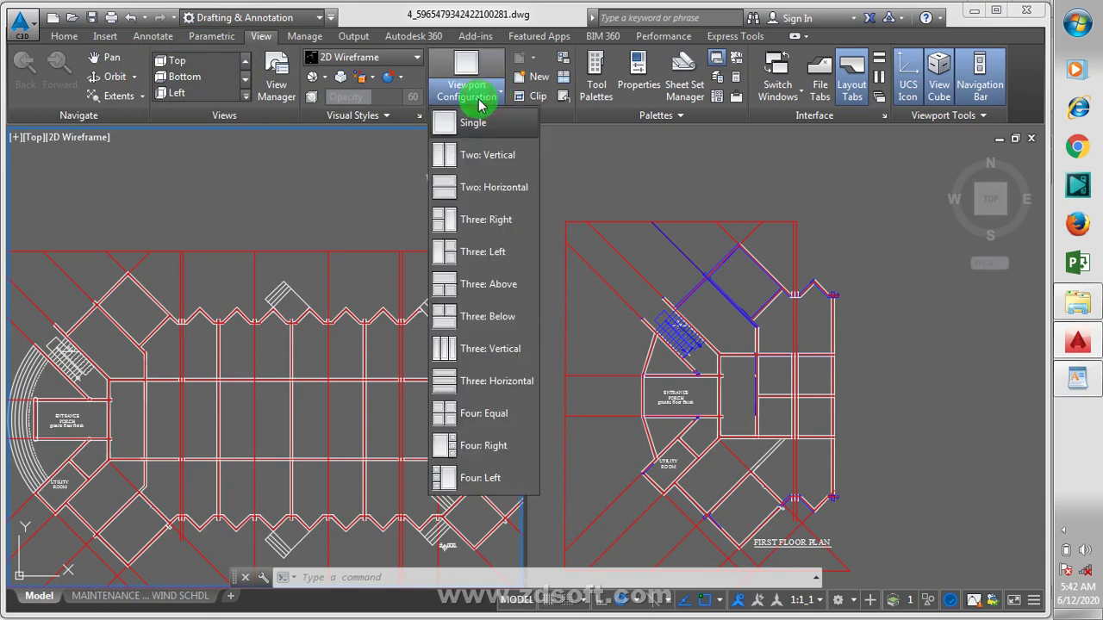
{"action": "left_click", "coordinate": [472, 123]}
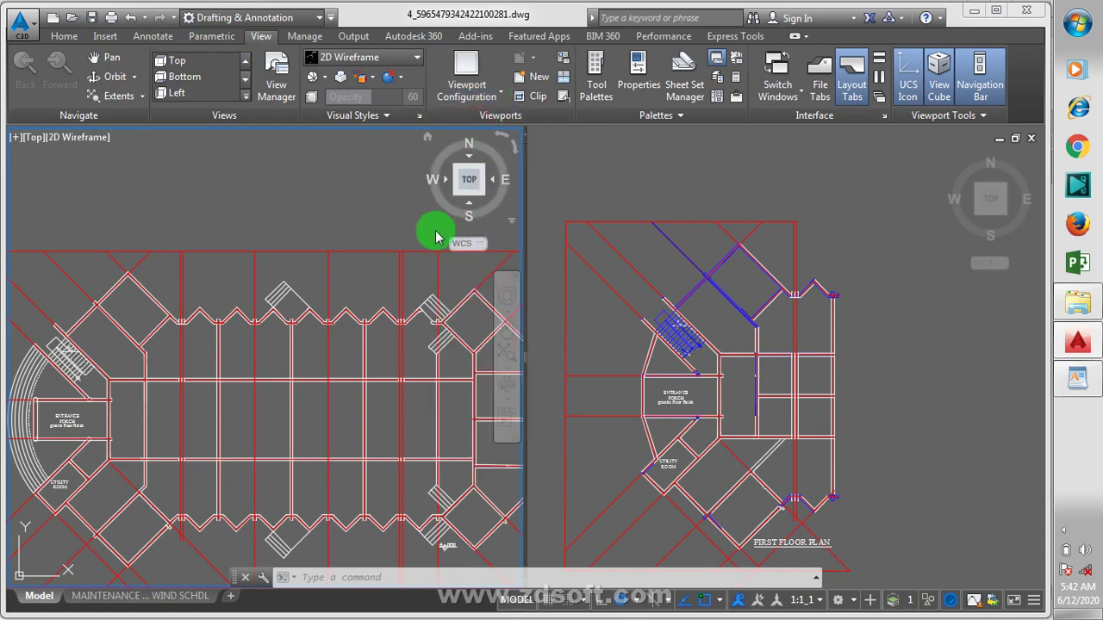
{"action": "scroll", "coordinate": [439, 240], "scroll_direction": "down", "scroll_amount": 5}
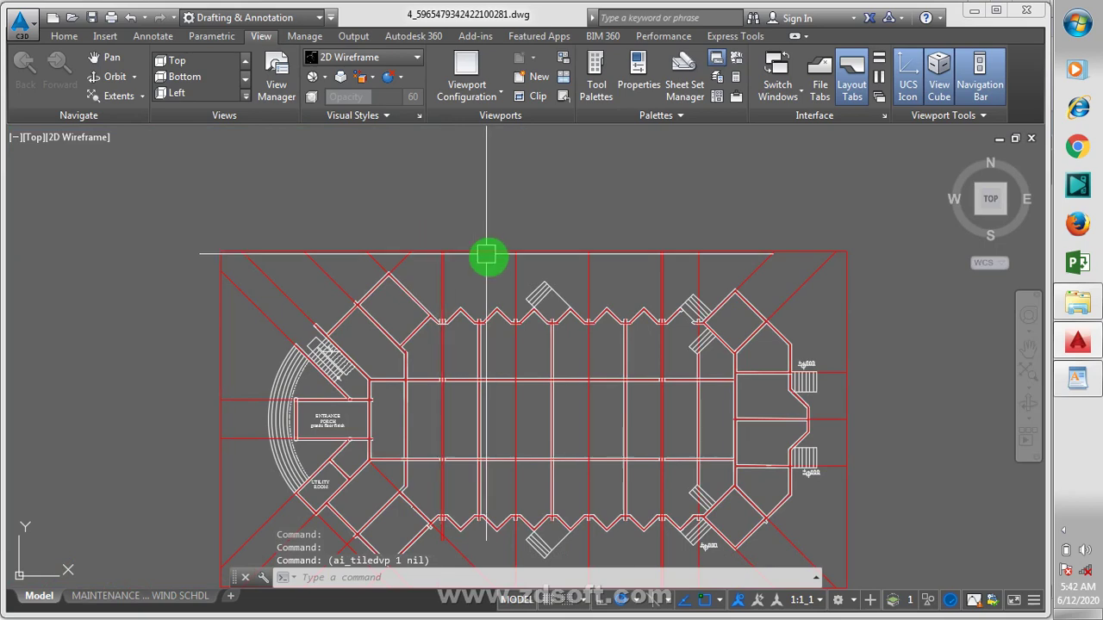
{"action": "scroll", "coordinate": [492, 339], "scroll_direction": "down", "scroll_amount": 4}
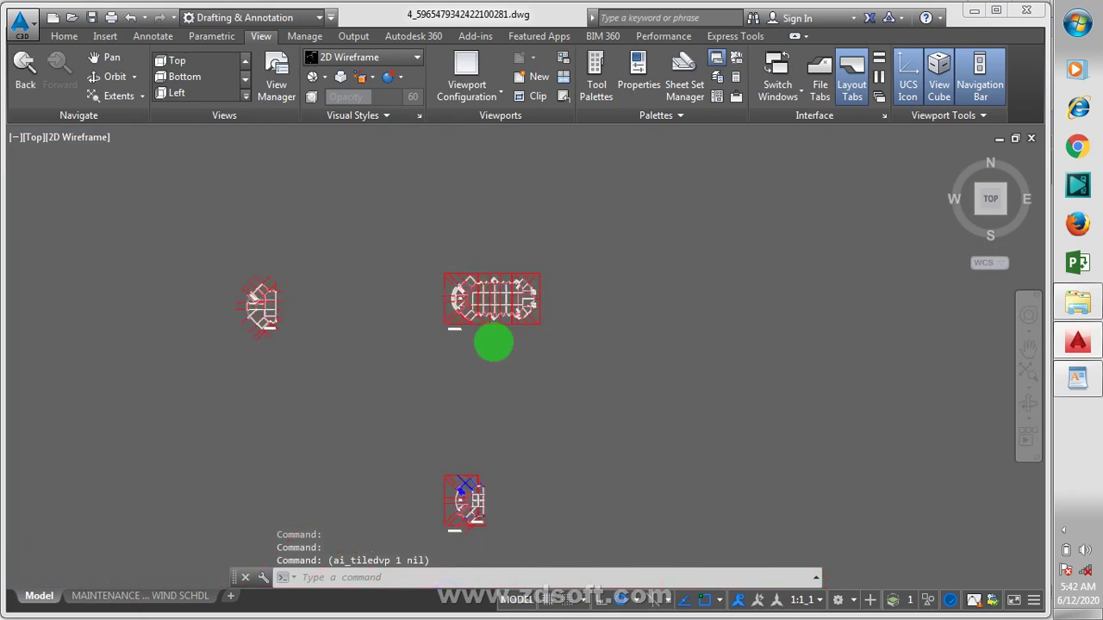
{"action": "scroll", "coordinate": [482, 310], "scroll_direction": "up", "scroll_amount": 5}
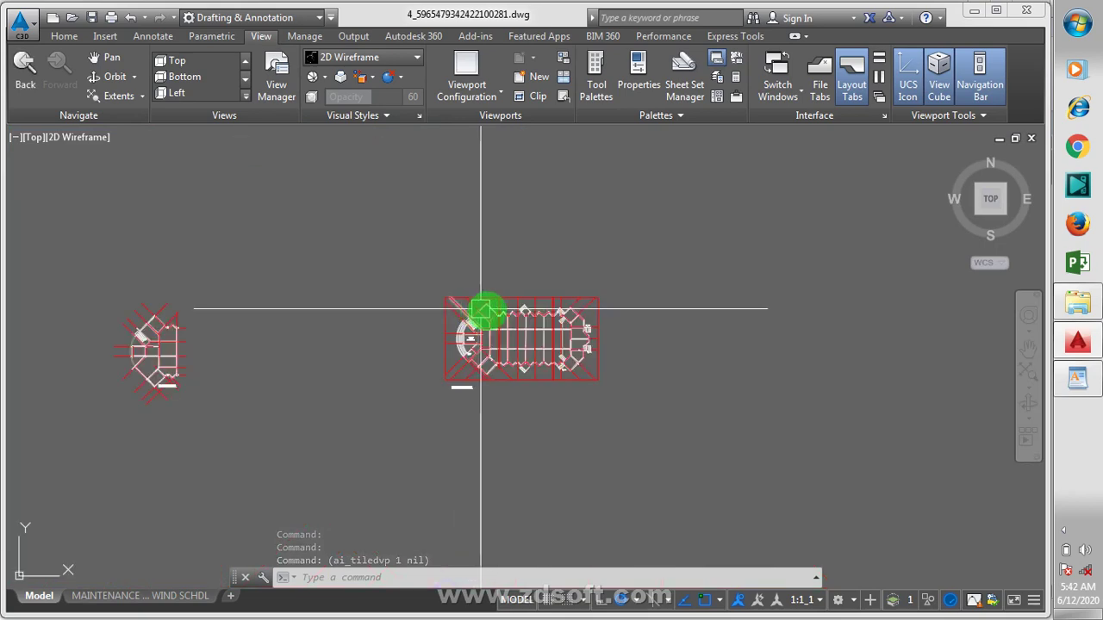
Save the drawing as a DXF file on the Desktop with 1 decimal place of accuracy, keeping the suggested file name.
{"action": "left_click", "coordinate": [23, 27]}
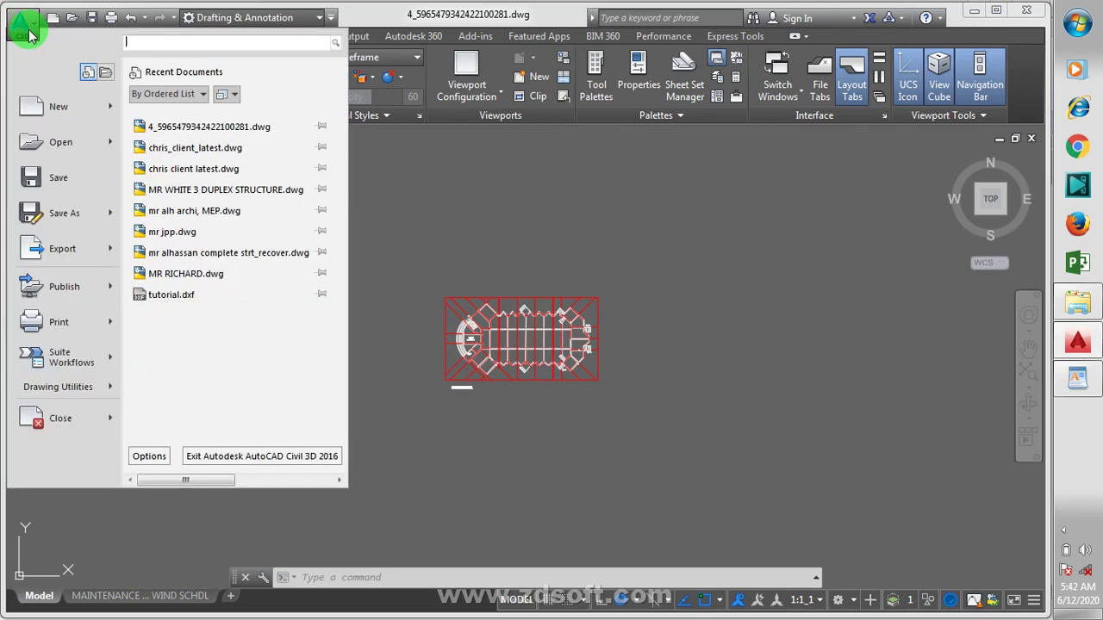
{"action": "left_click", "coordinate": [86, 215]}
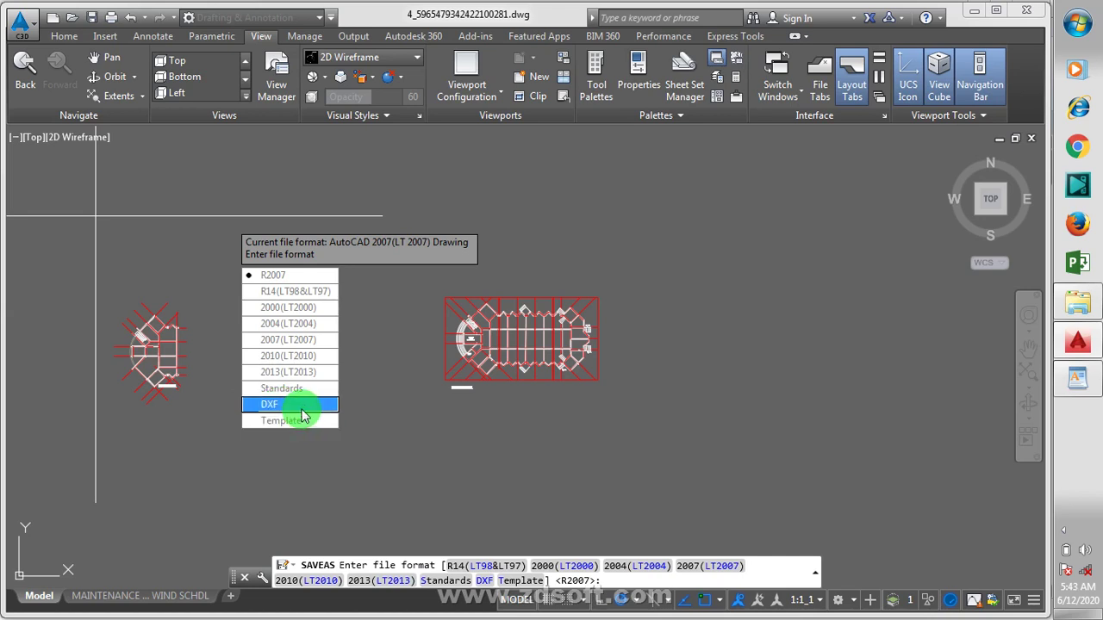
{"action": "key", "text": "Return"}
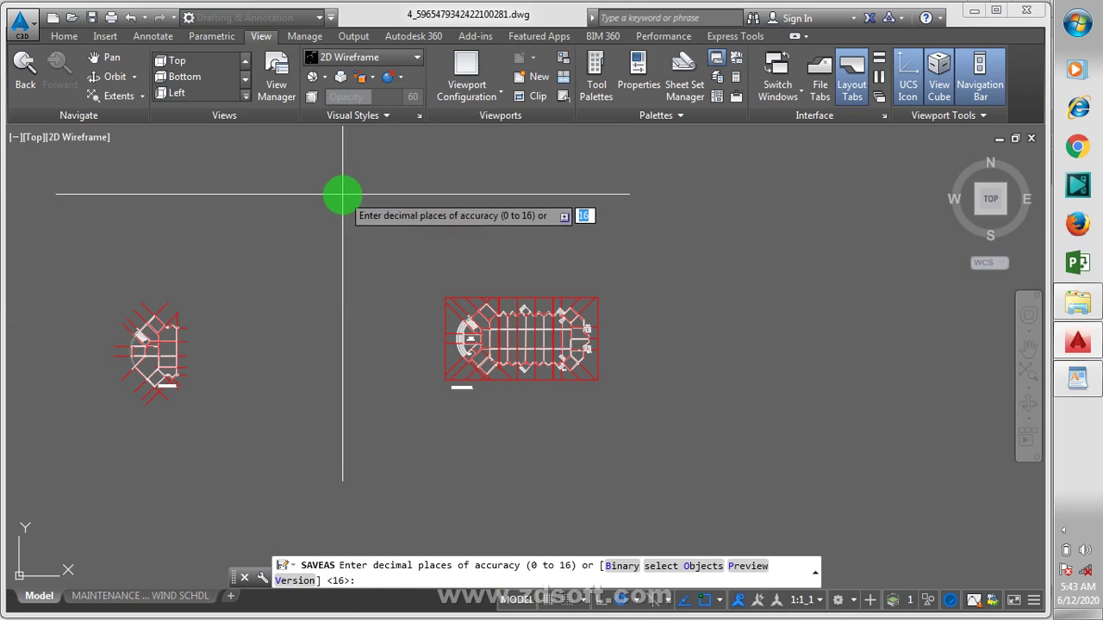
{"action": "key", "text": "BackSpace"}
{"action": "type", "text": "1"}
{"action": "key", "text": "Return"}
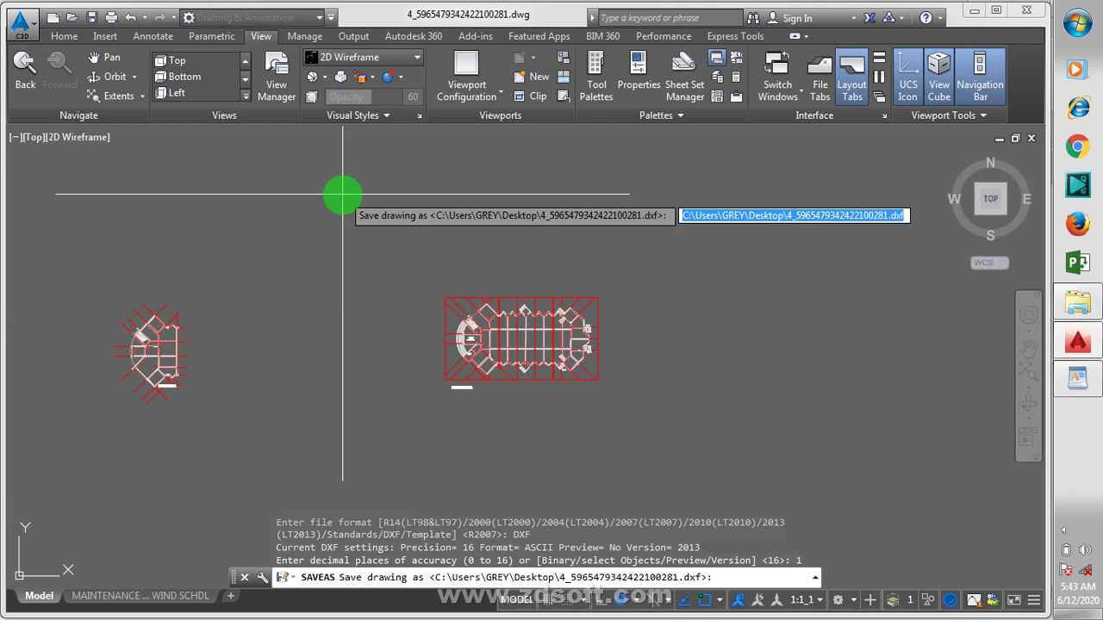
{"action": "key", "text": "Return"}
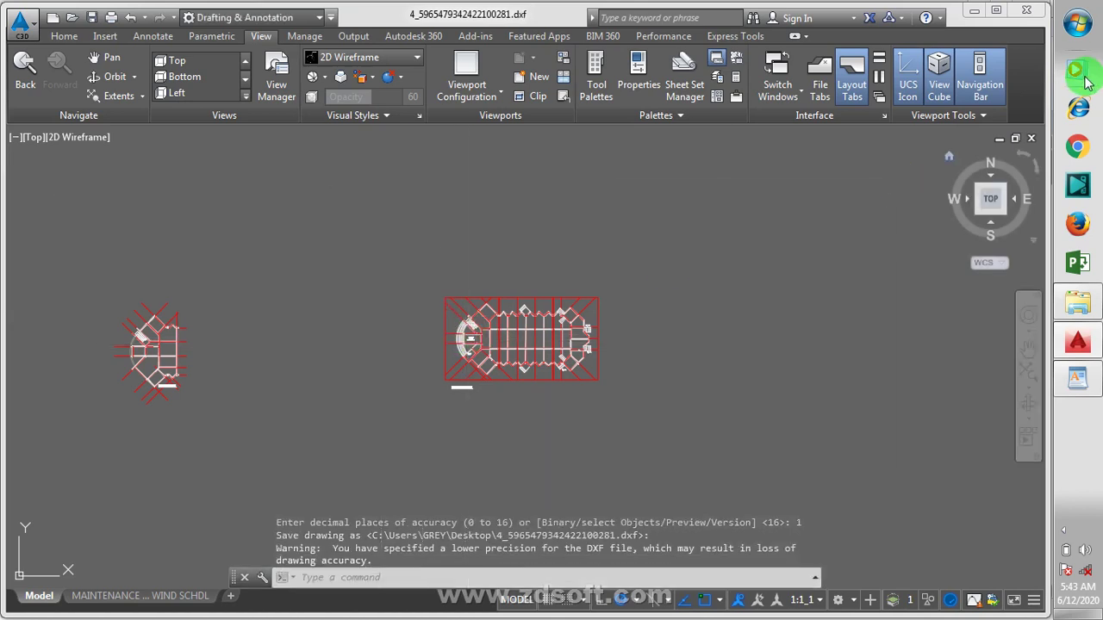
Exit AutoCAD Civil 3D without saving in Drawing format, minimise the text document and select the exported DXF file on the desktop.
{"action": "left_click", "coordinate": [1023, 19]}
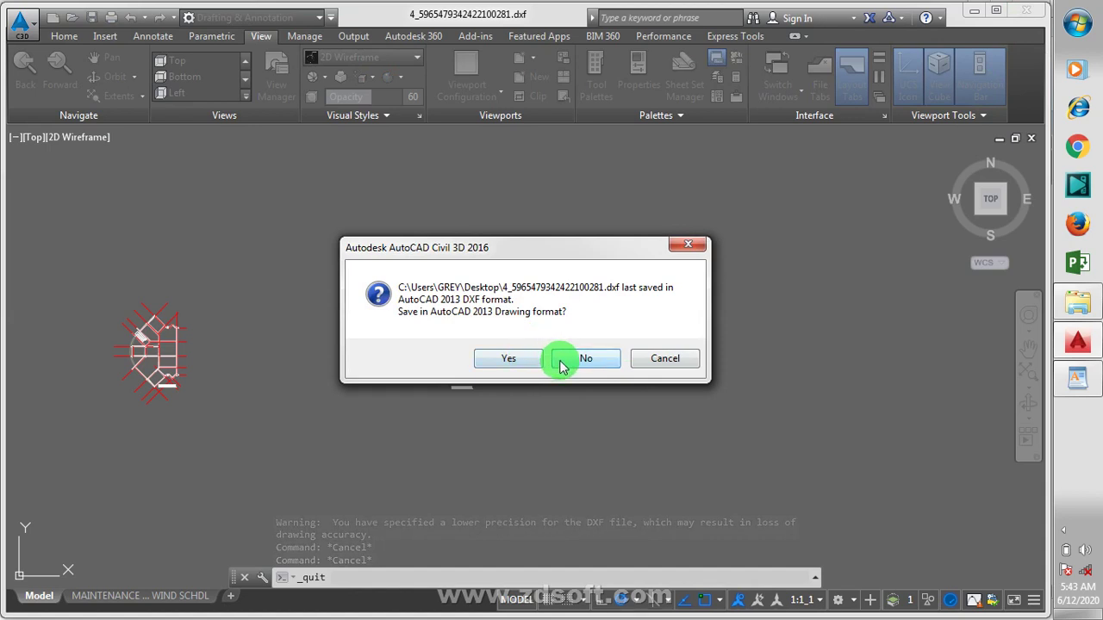
{"action": "left_click", "coordinate": [571, 360]}
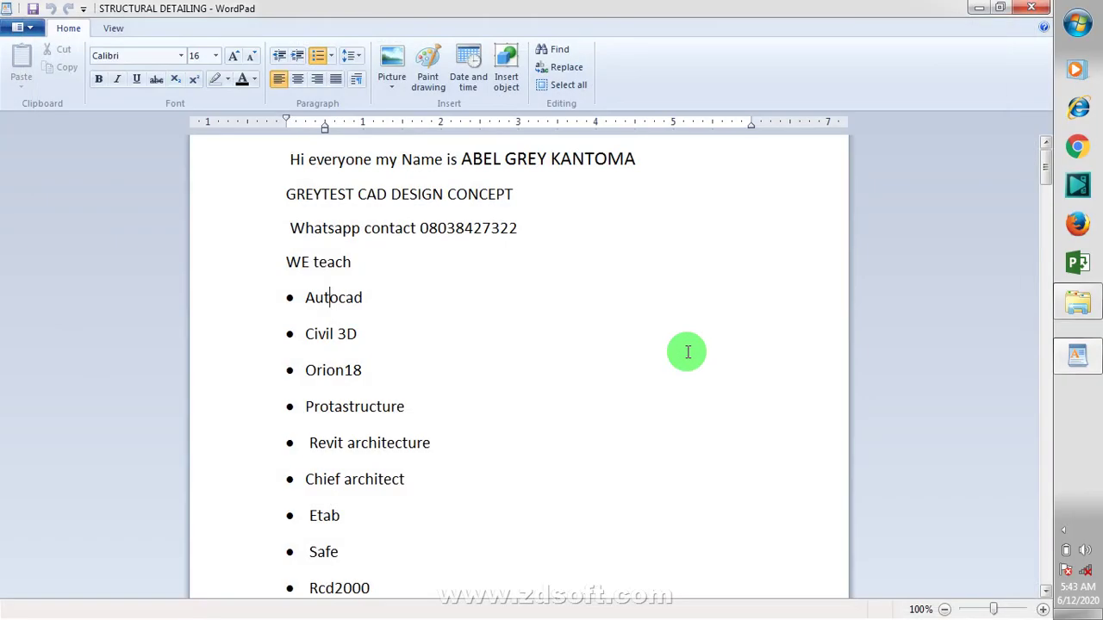
{"action": "left_click", "coordinate": [979, 8]}
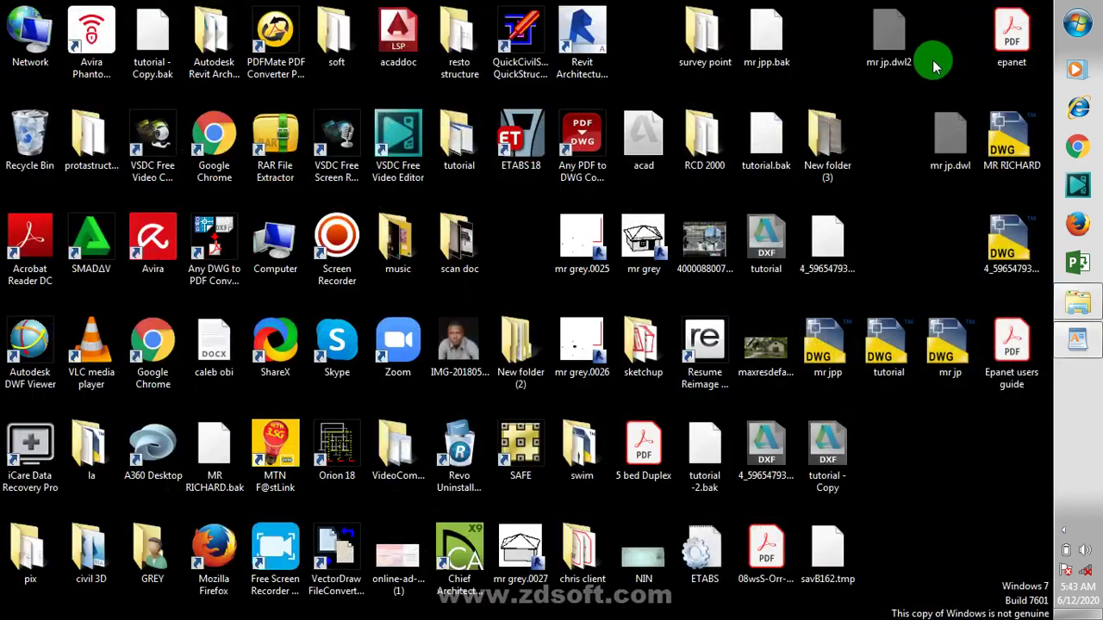
{"action": "left_click", "coordinate": [771, 448]}
{"action": "left_click", "coordinate": [1087, 311]}
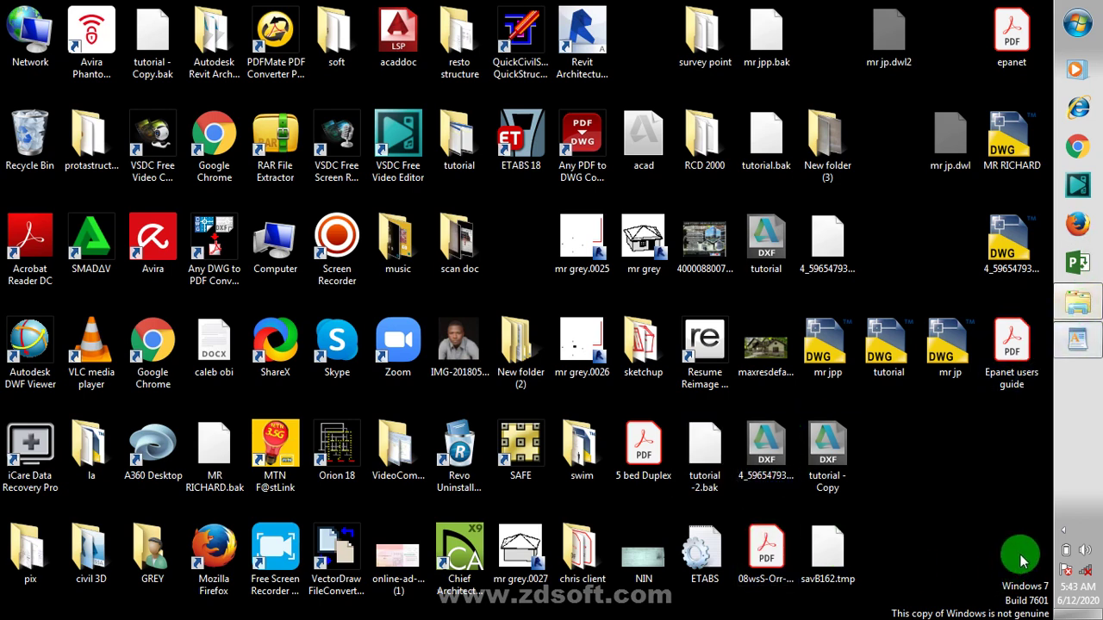
{"action": "left_click", "coordinate": [1062, 530]}
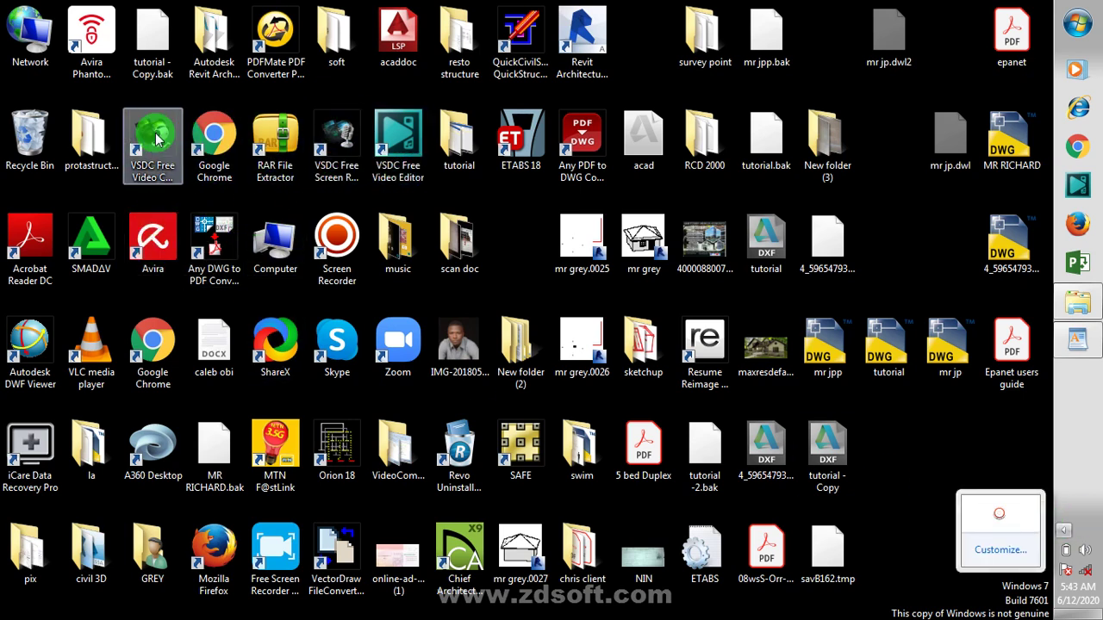
Launch ProtaStructure 2018 EN from the desktop's protastructure folder and minimise the folder window.
{"action": "left_click", "coordinate": [102, 140]}
{"action": "double_click", "coordinate": [102, 140]}
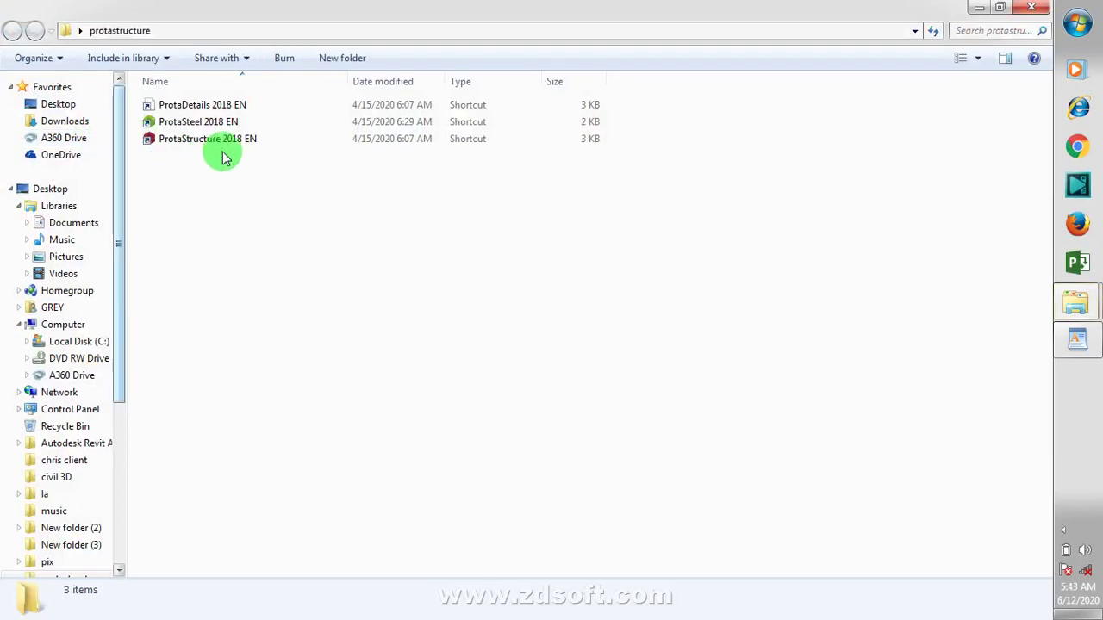
{"action": "double_click", "coordinate": [284, 138]}
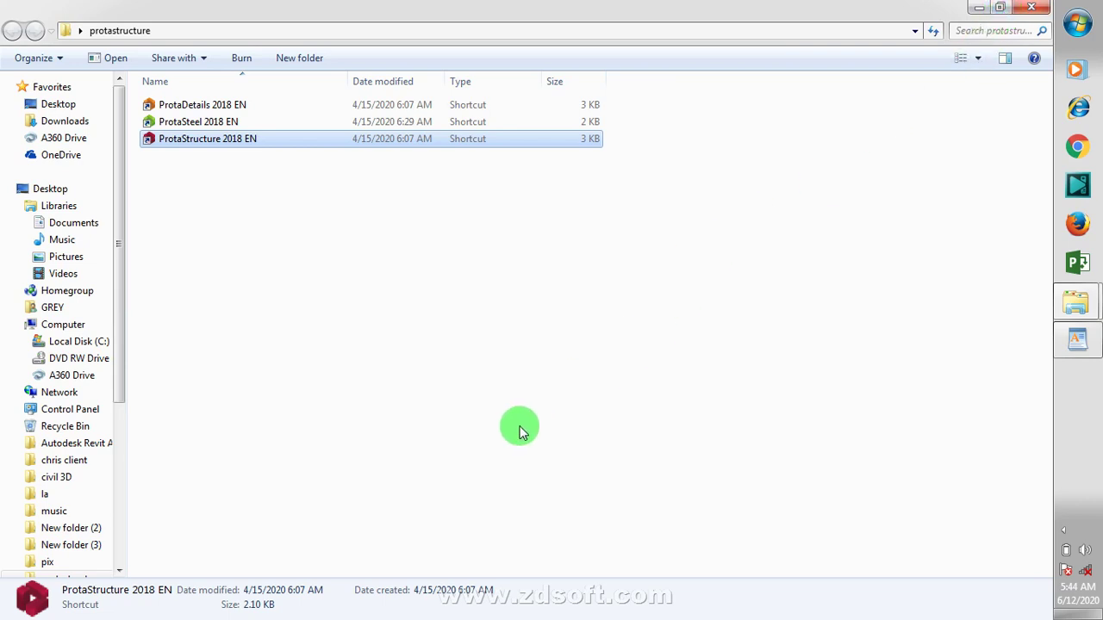
{"action": "key", "text": "Return"}
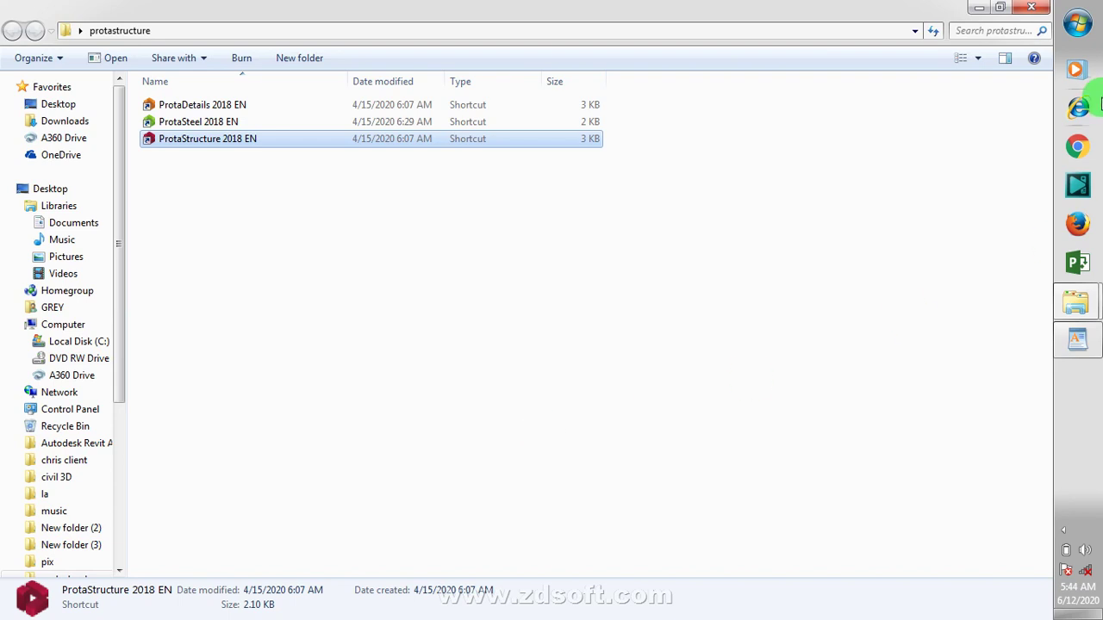
{"action": "left_click", "coordinate": [979, 8]}
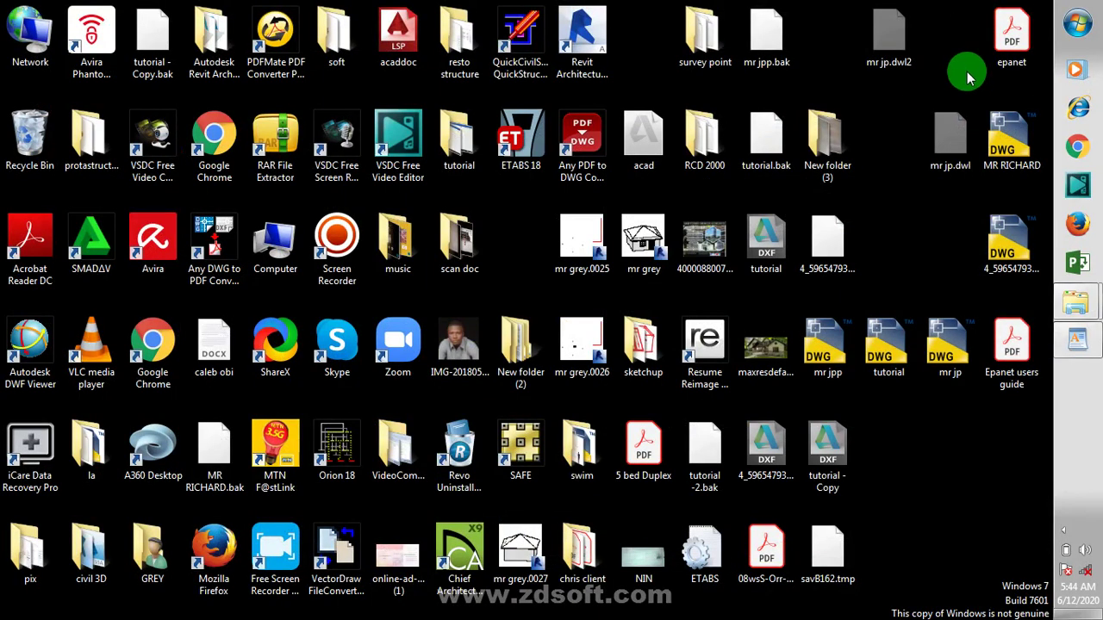
Create a new project with the project code combine.
{"action": "mouse_move", "coordinate": [1073, 301]}
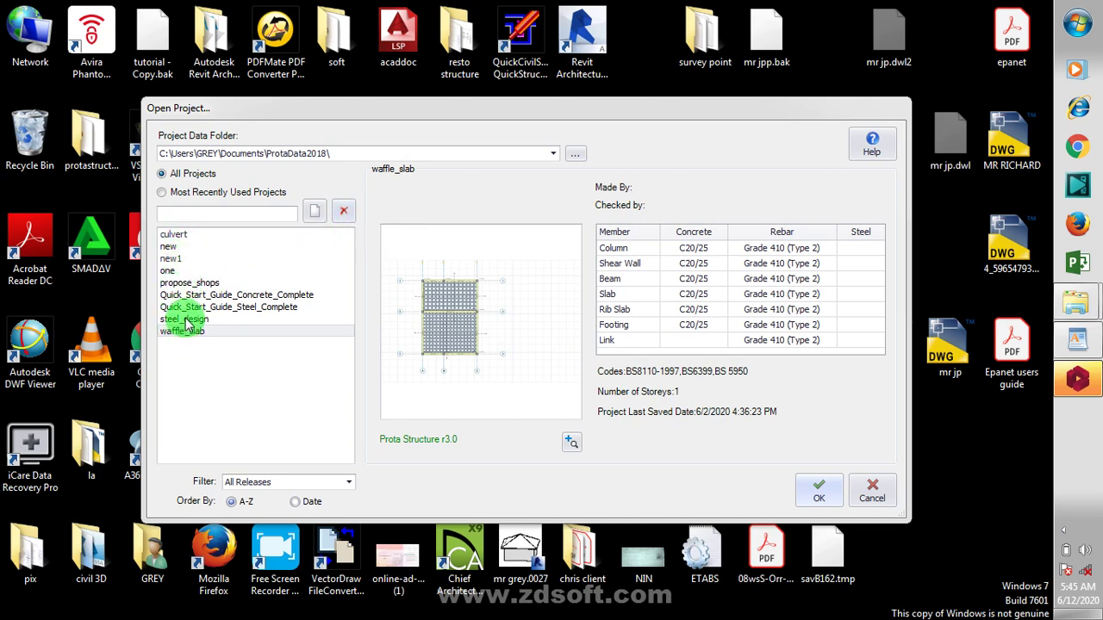
{"action": "left_click", "coordinate": [314, 214]}
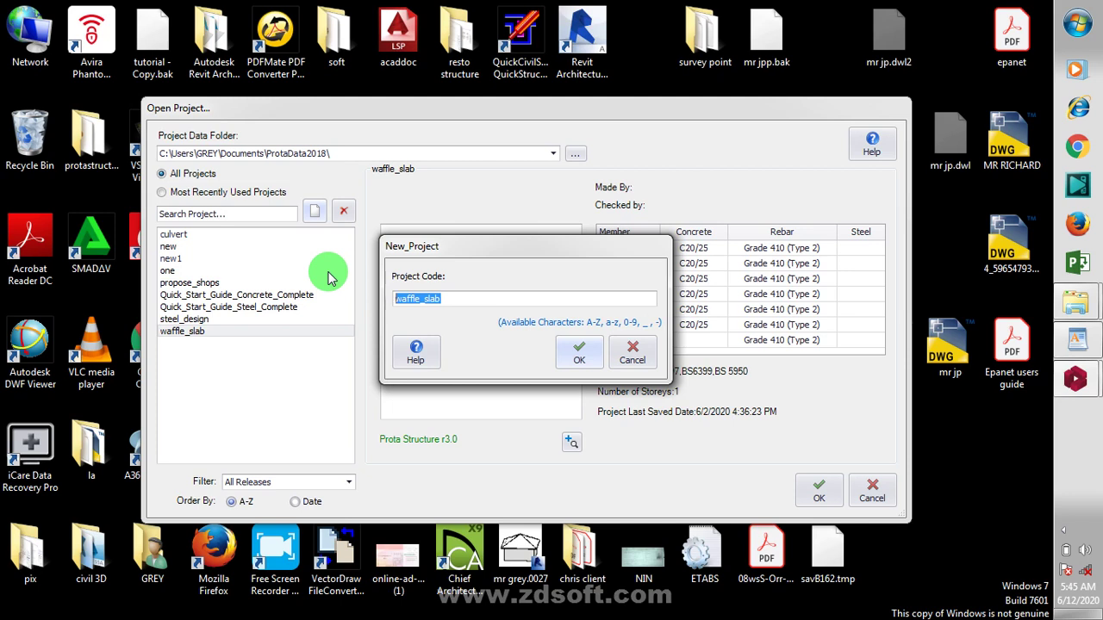
{"action": "type", "text": "combine"}
{"action": "left_click", "coordinate": [583, 360]}
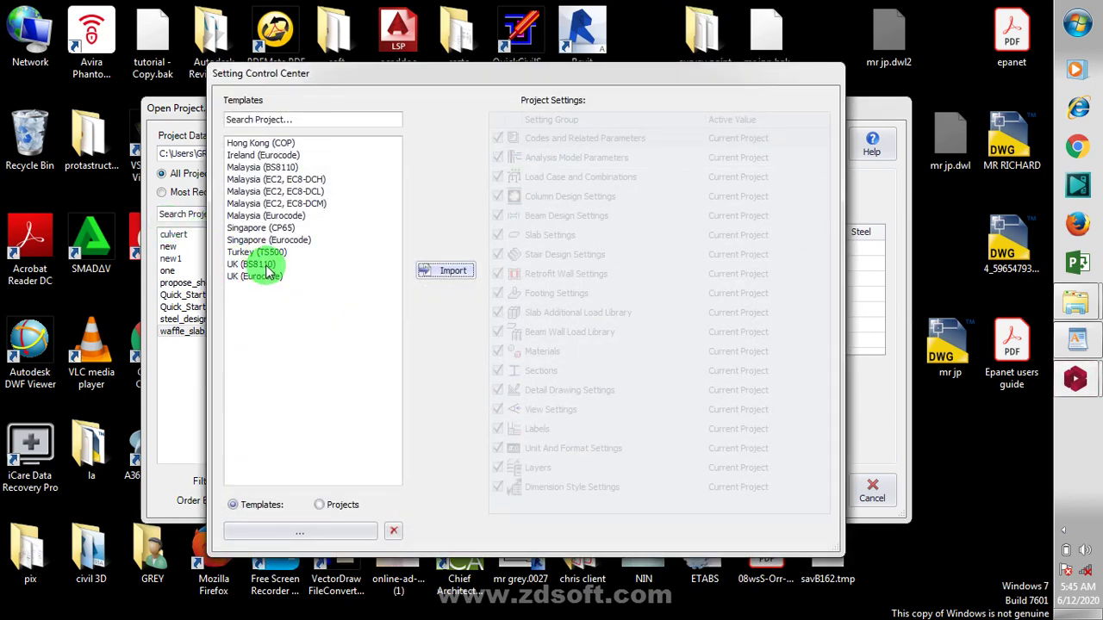
Import the UK (BS8110) settings template into the new project.
{"action": "left_click", "coordinate": [266, 267]}
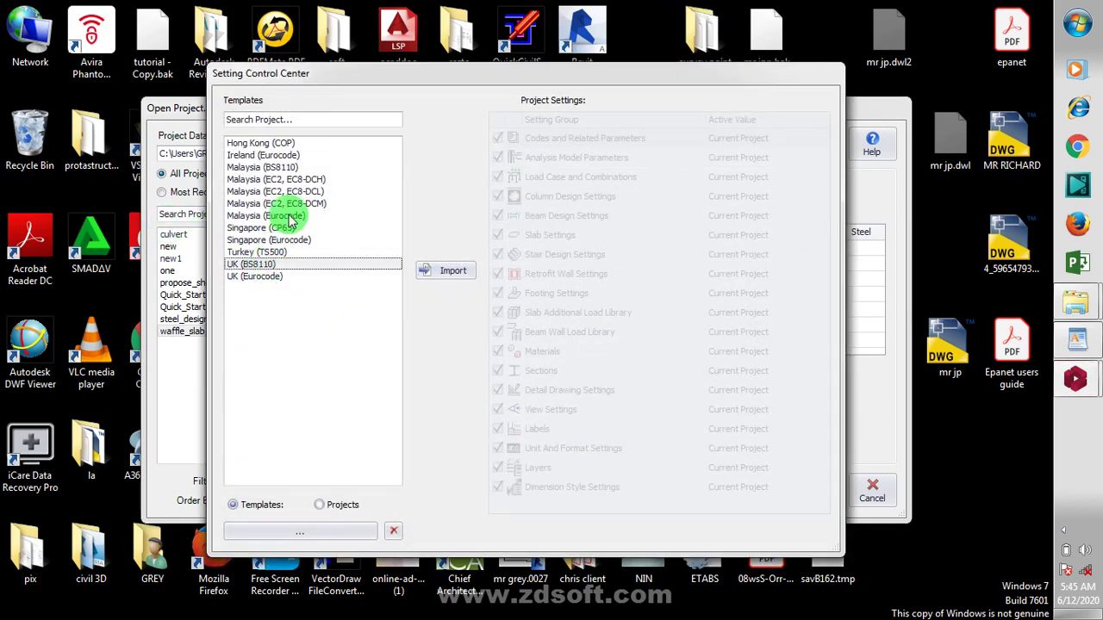
{"action": "left_click", "coordinate": [283, 144]}
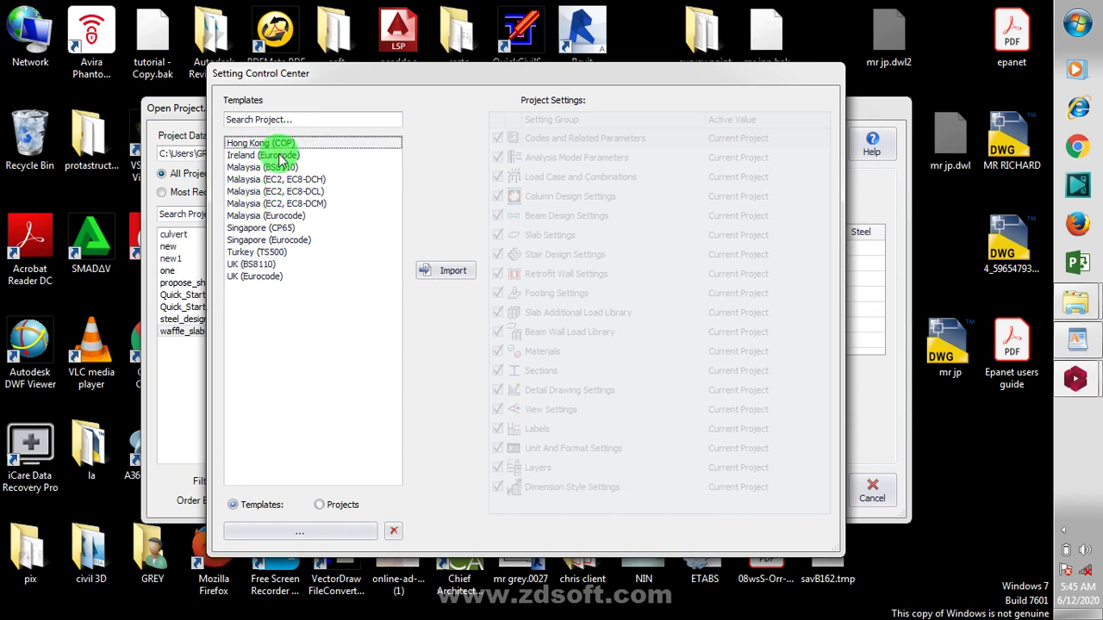
{"action": "left_click", "coordinate": [280, 157]}
{"action": "left_click", "coordinate": [274, 168]}
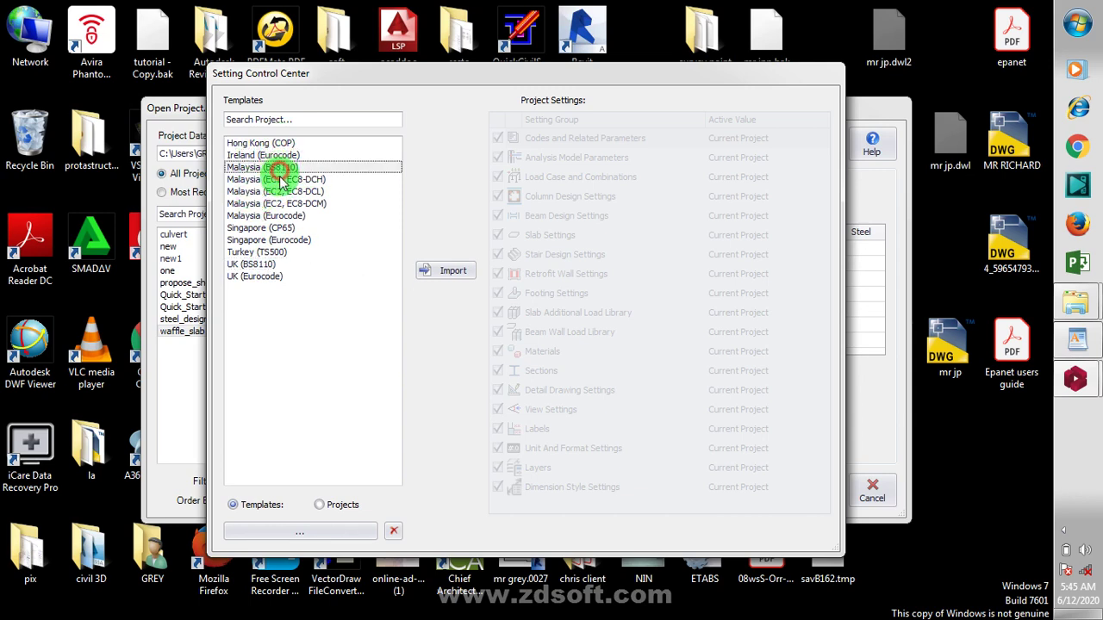
{"action": "left_click", "coordinate": [263, 265]}
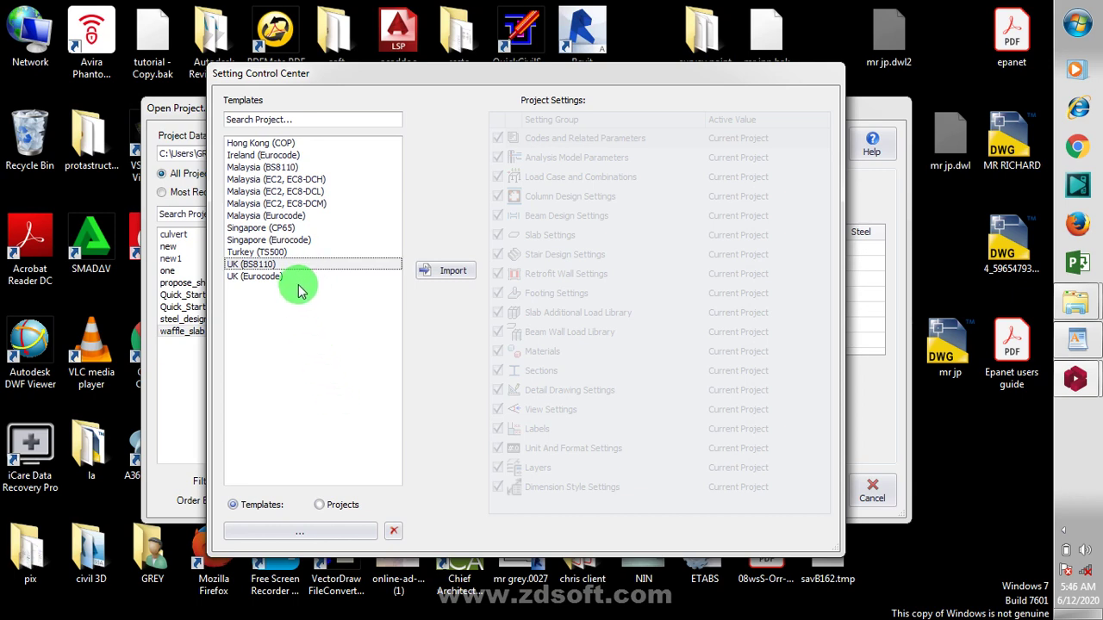
{"action": "left_click", "coordinate": [453, 273]}
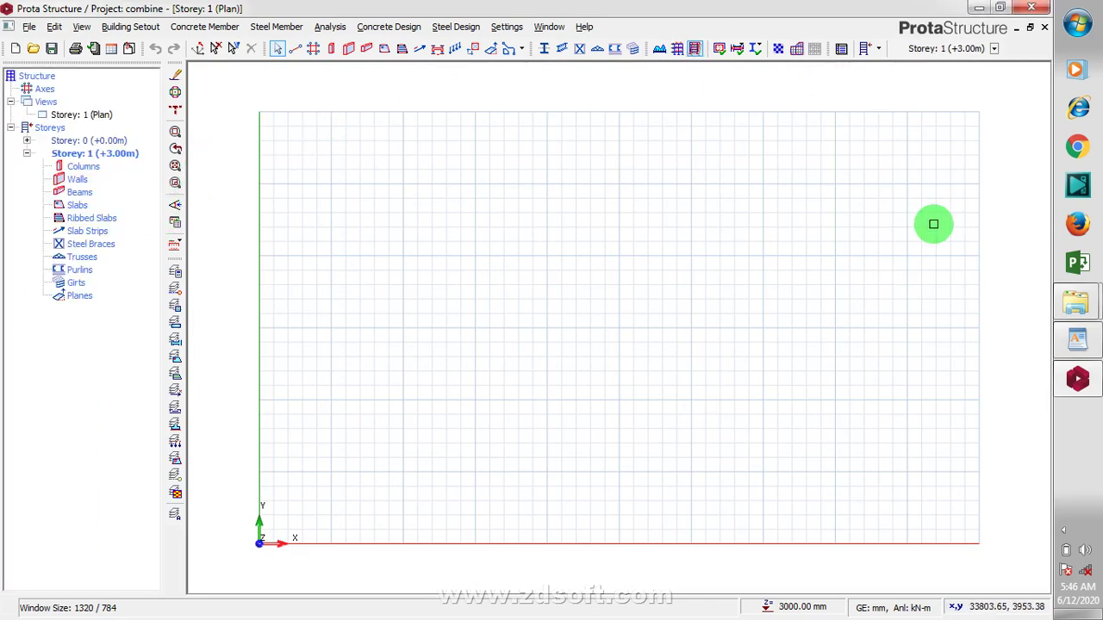
{"action": "left_click", "coordinate": [30, 27]}
{"action": "mouse_move", "coordinate": [55, 27]}
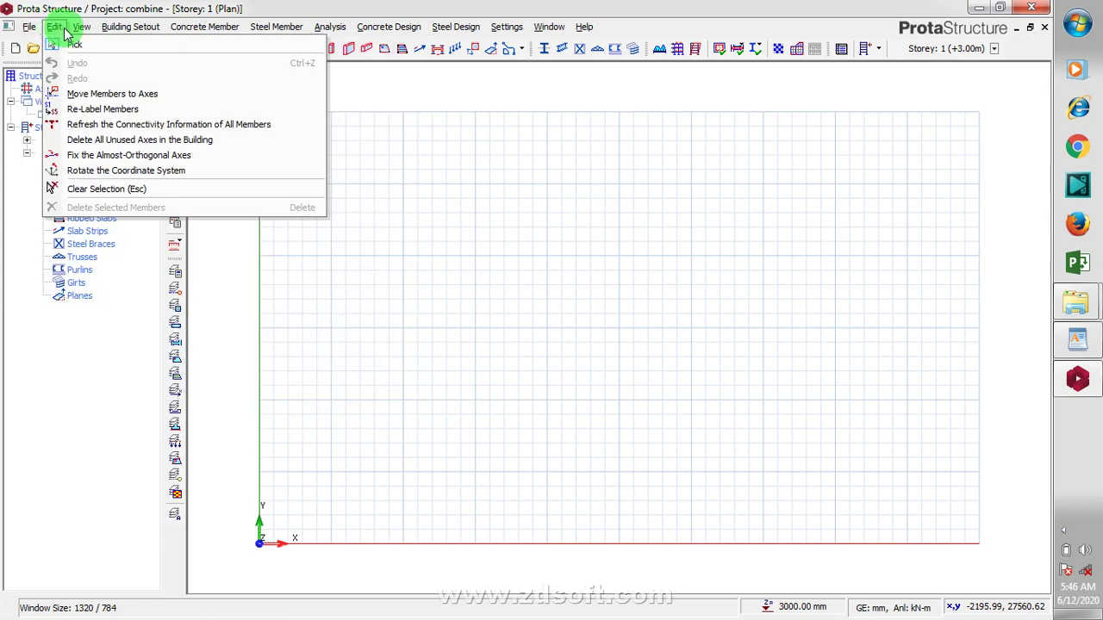
{"action": "left_click", "coordinate": [58, 29]}
{"action": "left_click", "coordinate": [120, 27]}
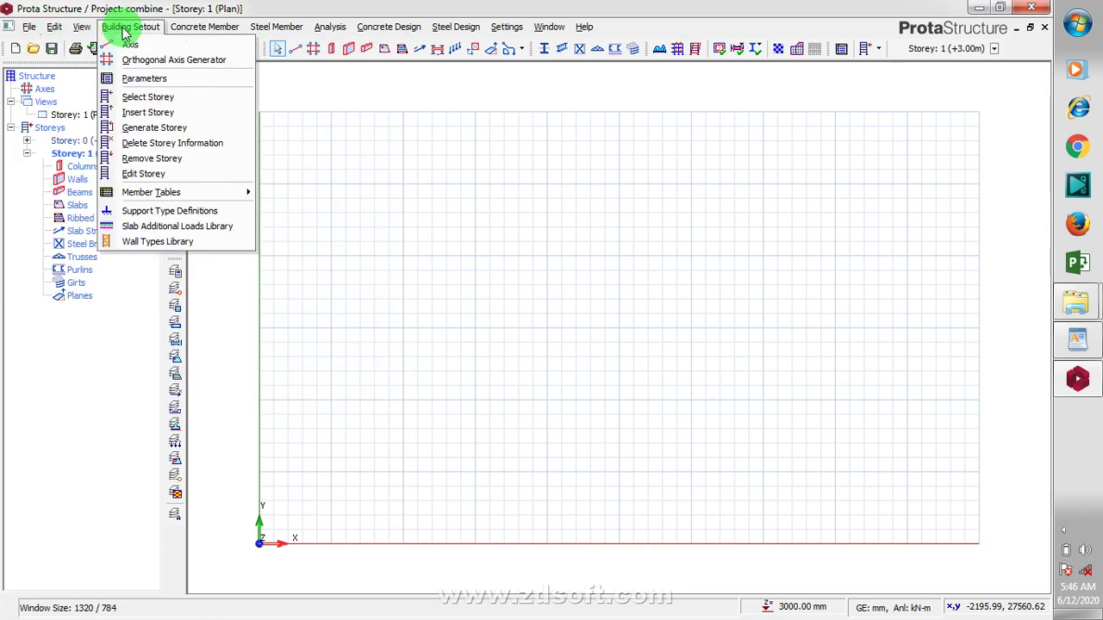
{"action": "mouse_move", "coordinate": [185, 29]}
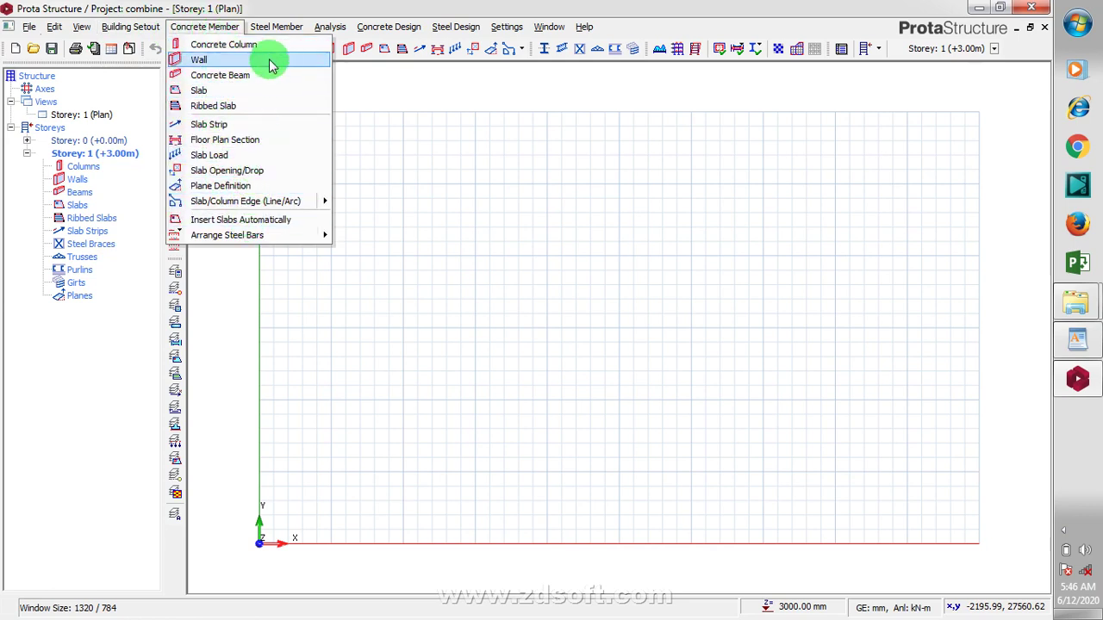
{"action": "mouse_move", "coordinate": [285, 29]}
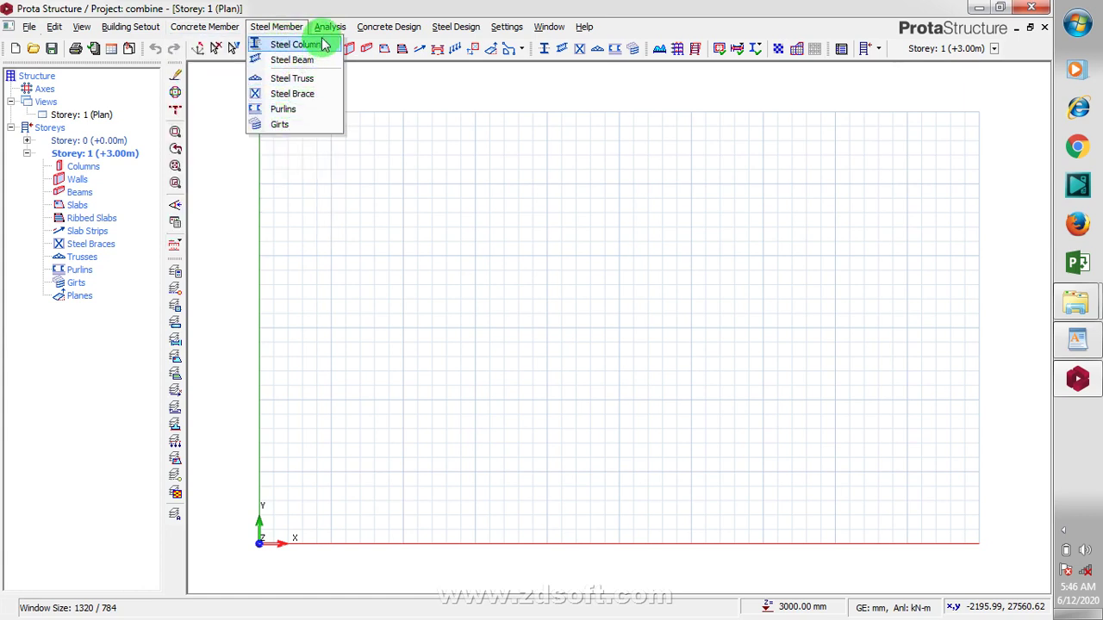
{"action": "mouse_move", "coordinate": [326, 28]}
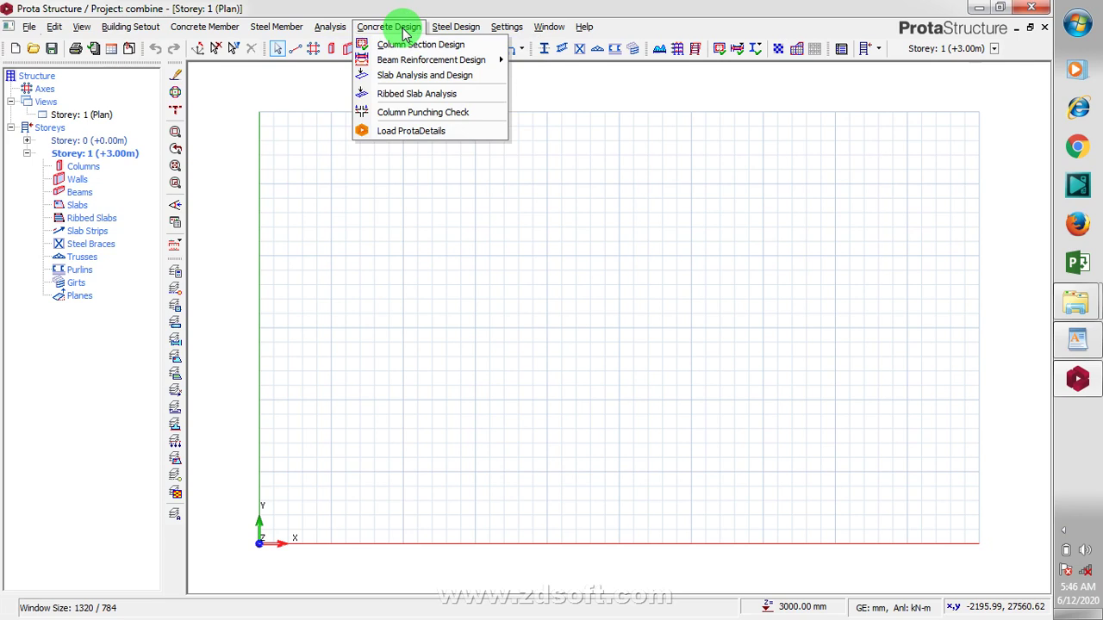
{"action": "left_click", "coordinate": [468, 36]}
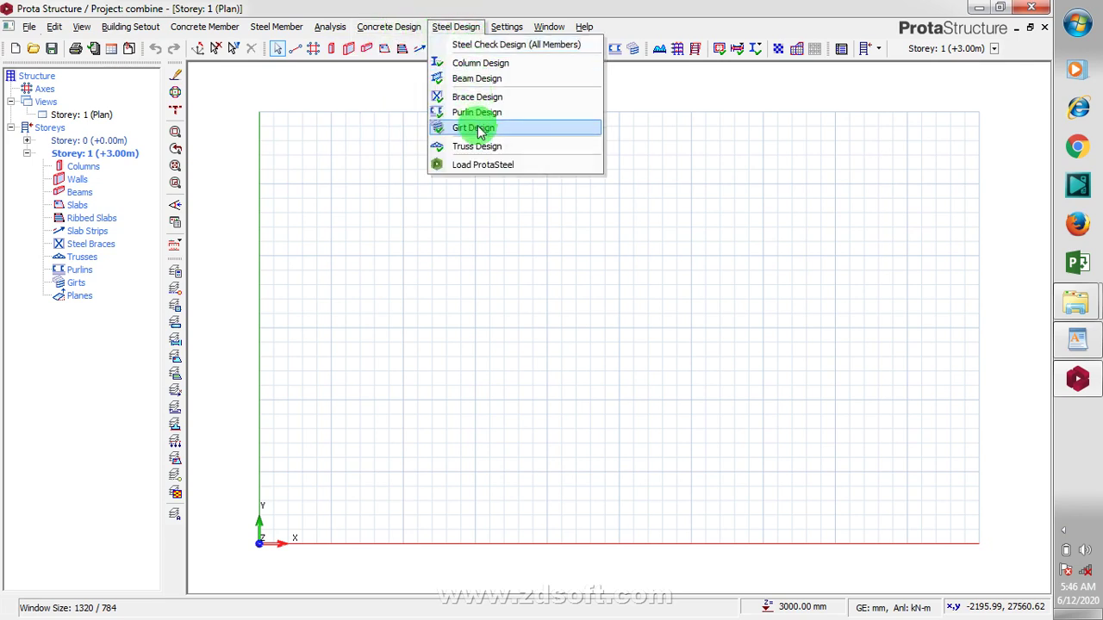
{"action": "mouse_move", "coordinate": [557, 41]}
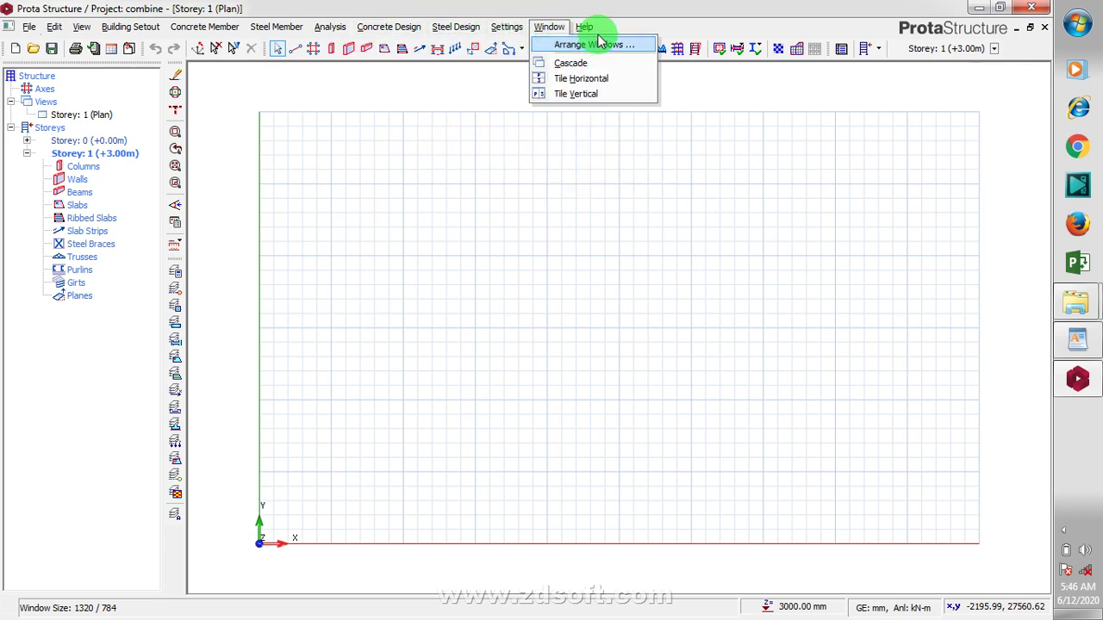
{"action": "left_click", "coordinate": [588, 29]}
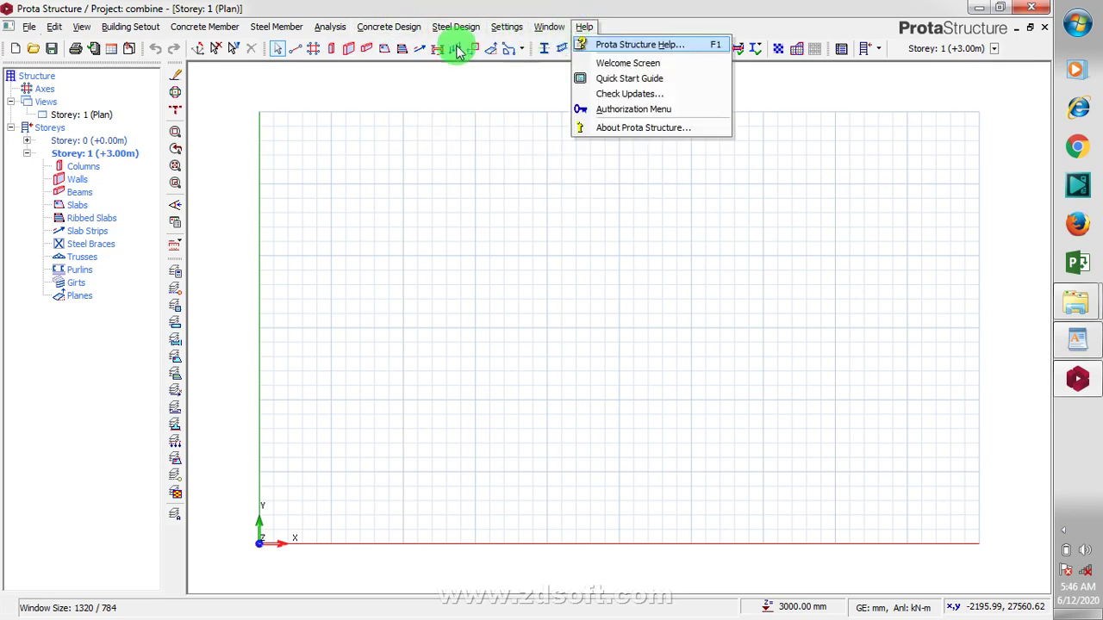
{"action": "left_click", "coordinate": [82, 26]}
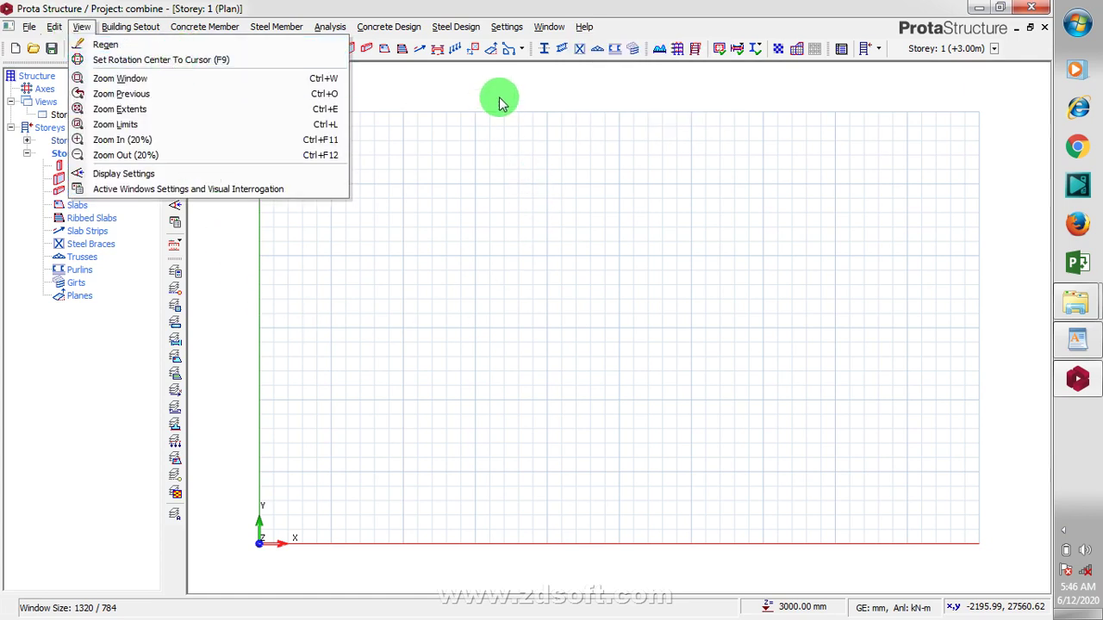
{"action": "left_click_drag", "start_coordinate": [687, 140], "coordinate": [460, 94]}
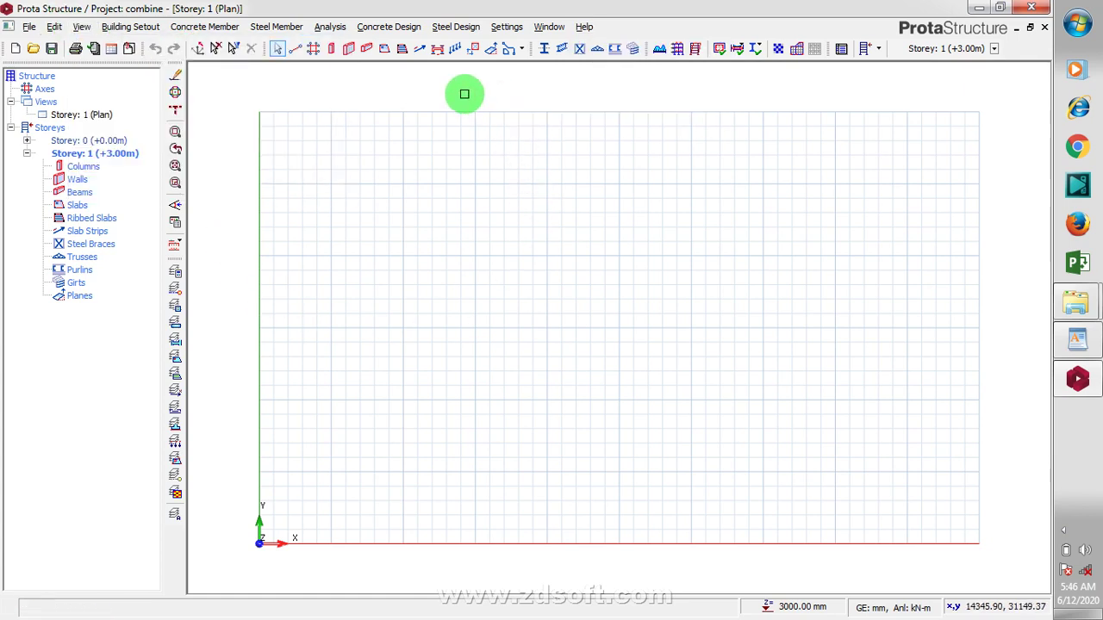
Open the external reference drawing import settings and enable display of the reference drawing.
{"action": "left_click", "coordinate": [31, 26]}
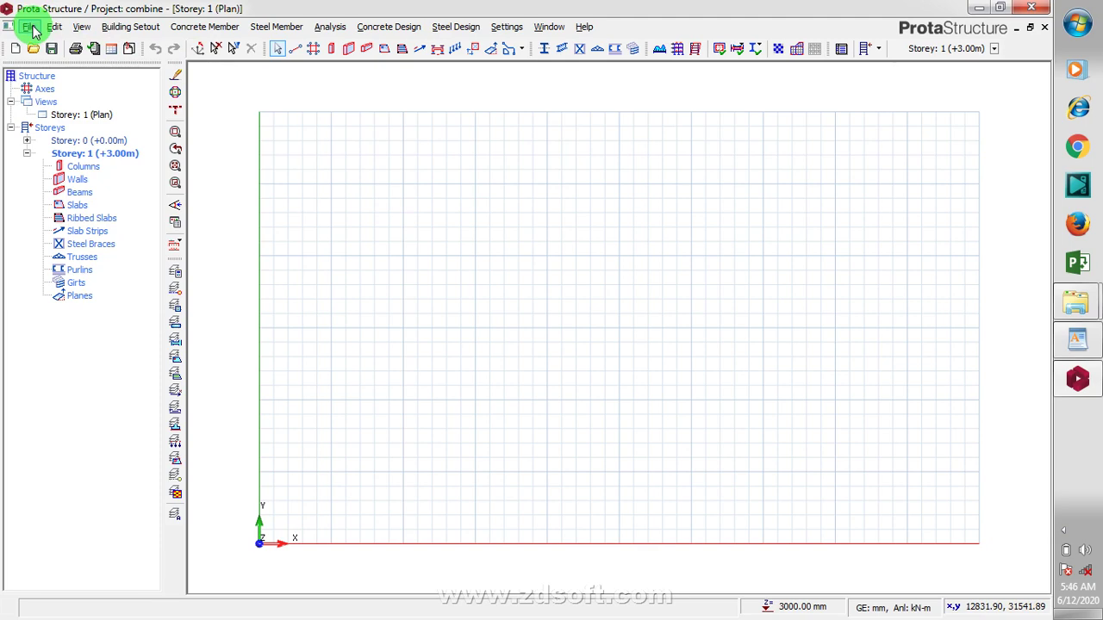
{"action": "left_click", "coordinate": [31, 26]}
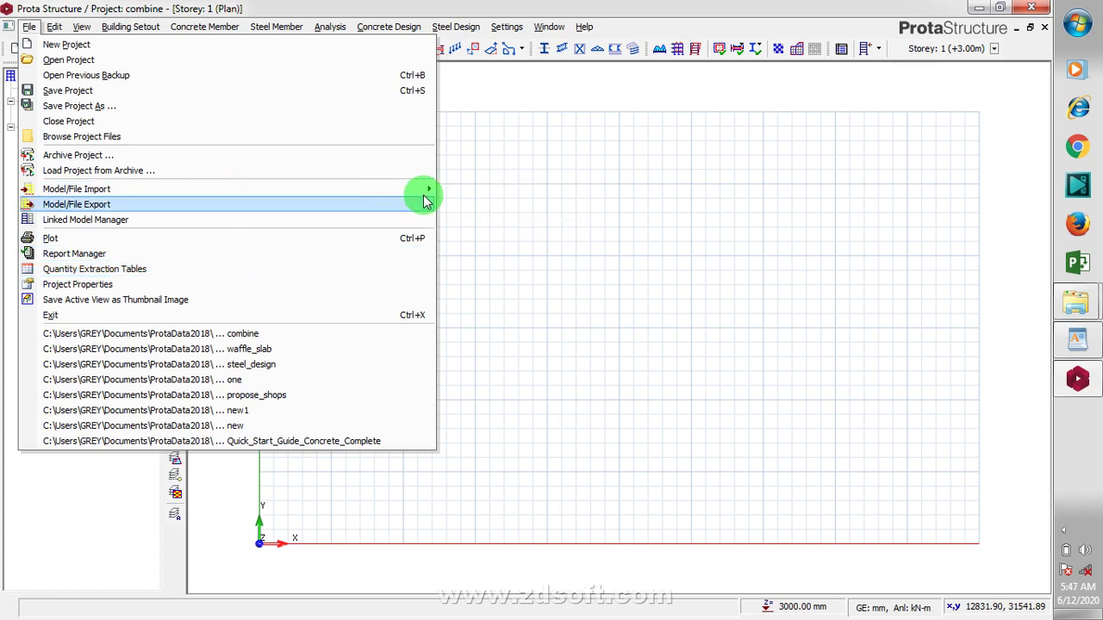
{"action": "mouse_move", "coordinate": [431, 204]}
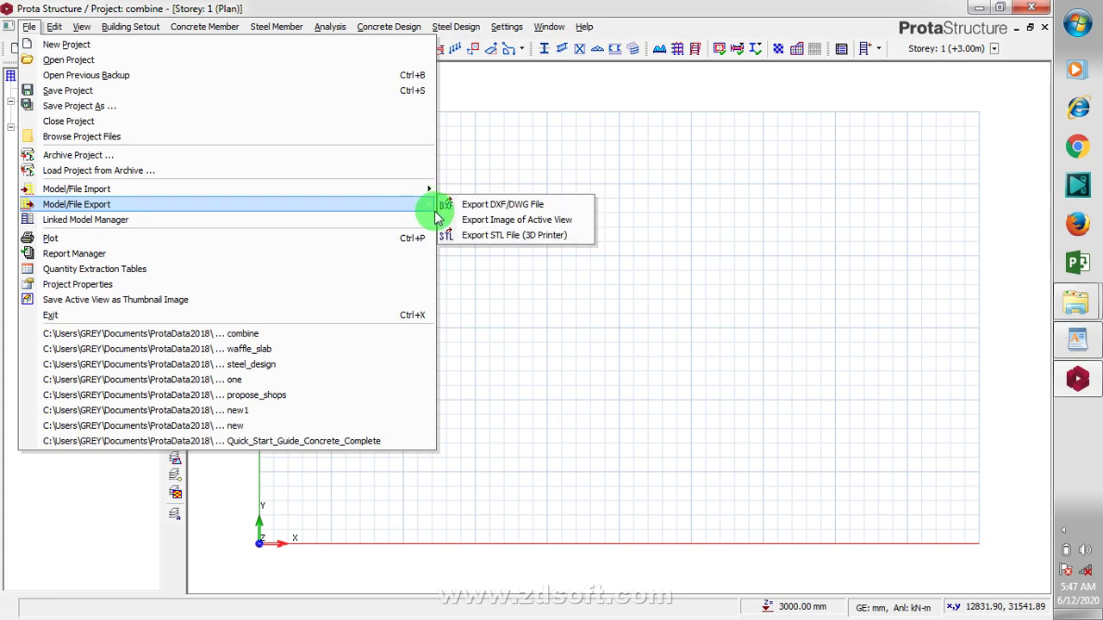
{"action": "mouse_move", "coordinate": [394, 189]}
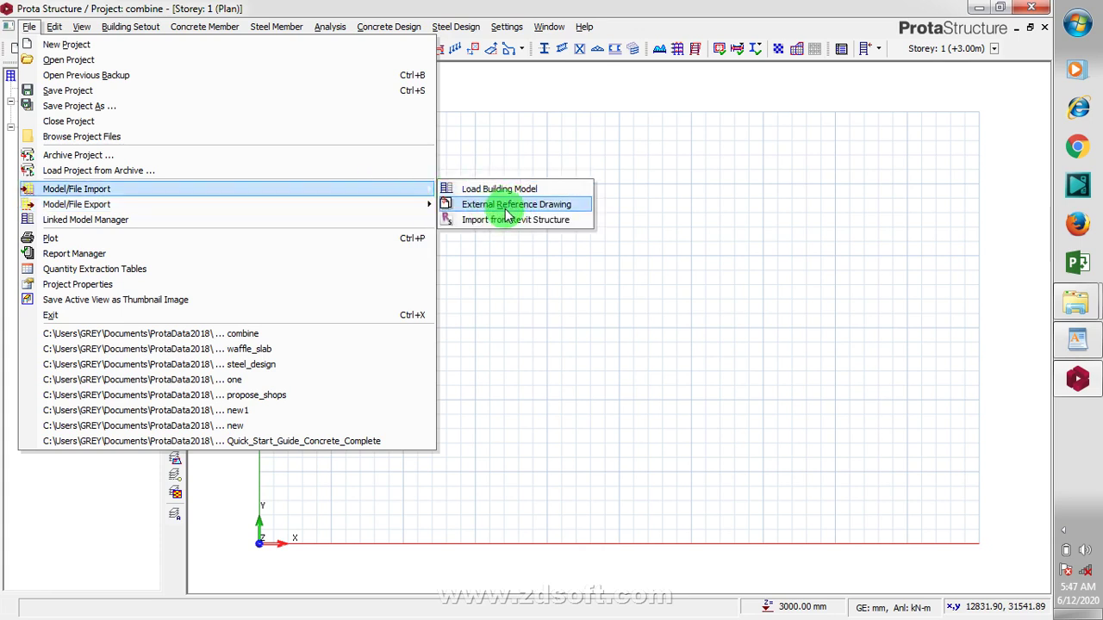
{"action": "left_click", "coordinate": [572, 207]}
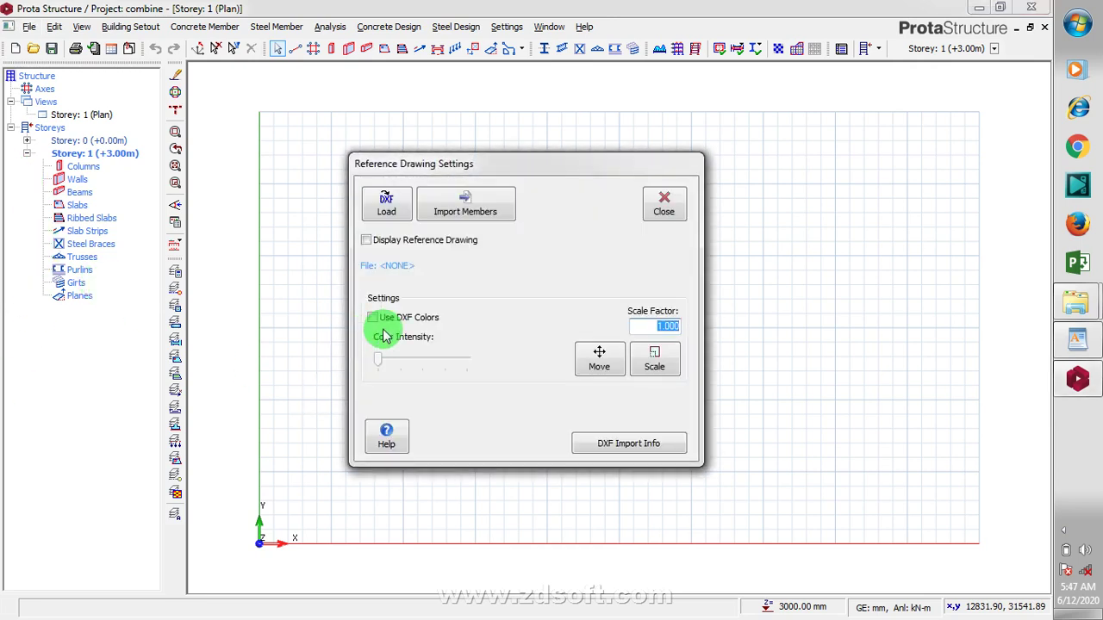
{"action": "left_click", "coordinate": [368, 241]}
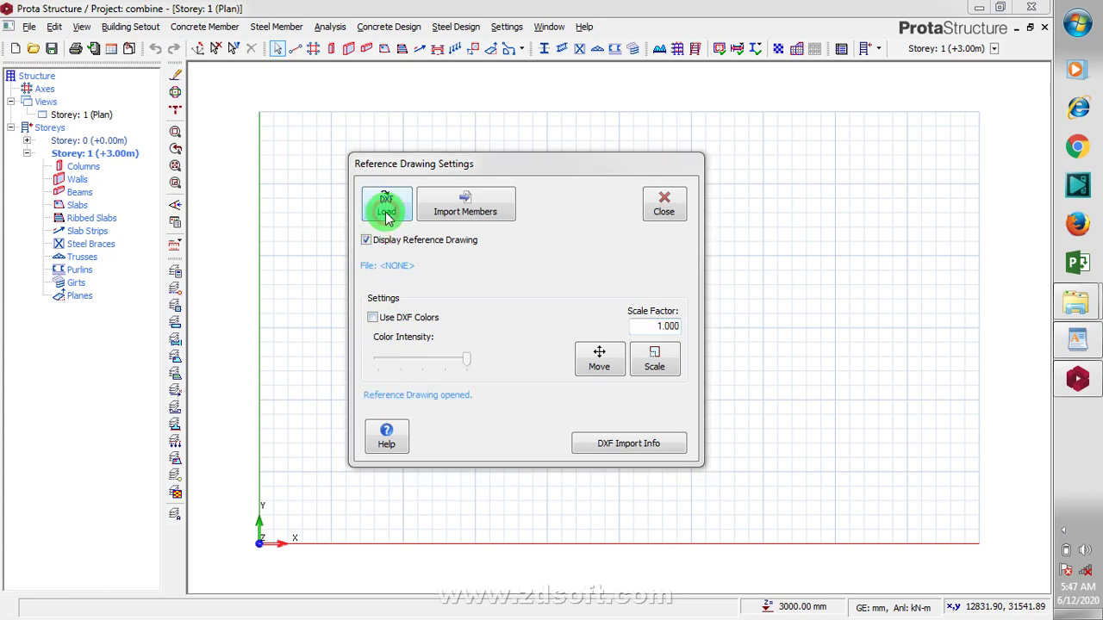
Load 4_5965479342422100281.dxf from the Desktop with mm units and text entities displayed, and close the reference drawing settings.
{"action": "left_click", "coordinate": [386, 214]}
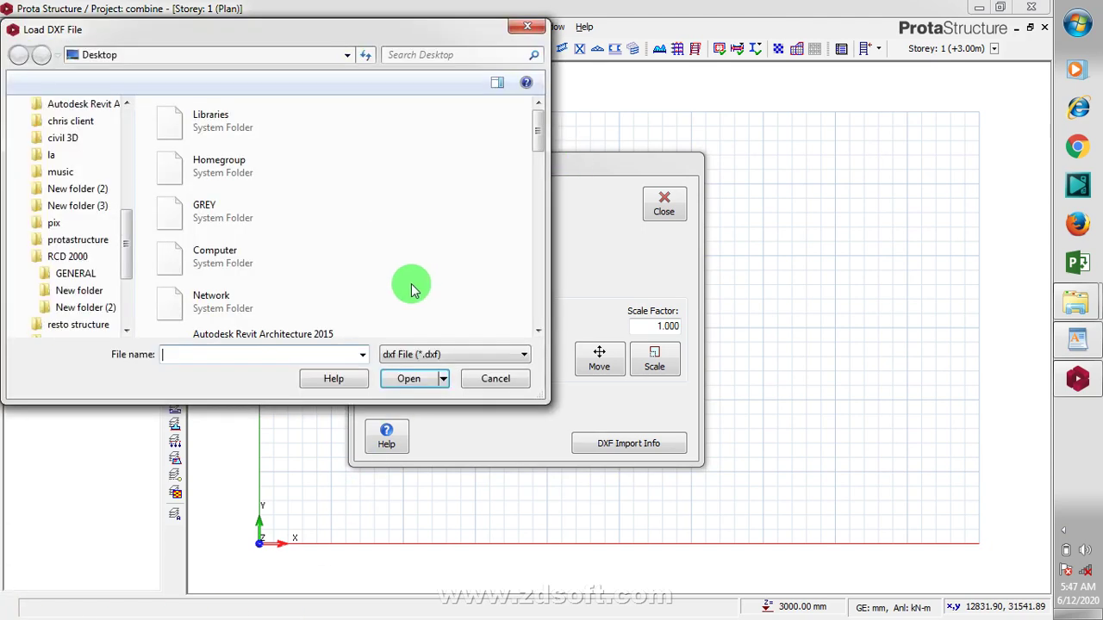
{"action": "left_click_drag", "start_coordinate": [538, 135], "coordinate": [549, 314]}
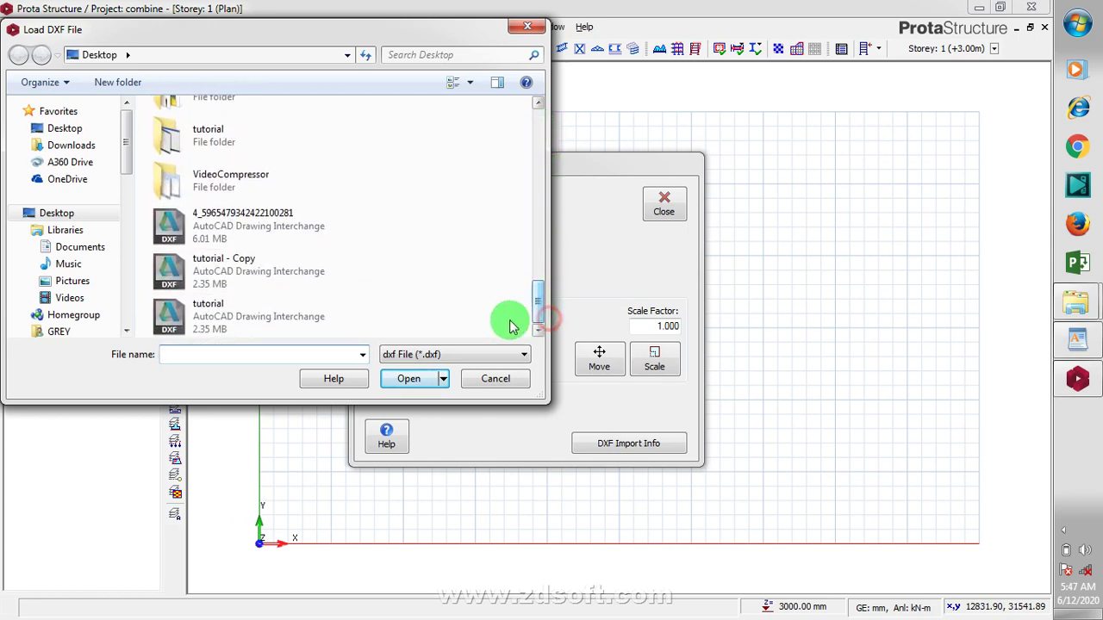
{"action": "left_click", "coordinate": [290, 248]}
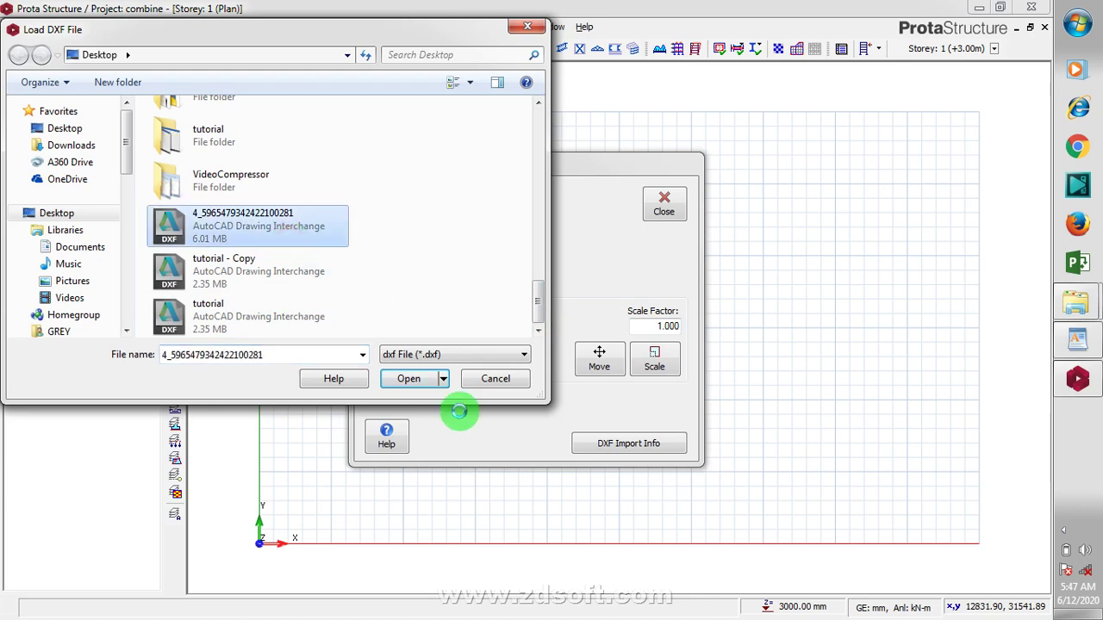
{"action": "left_click", "coordinate": [422, 379]}
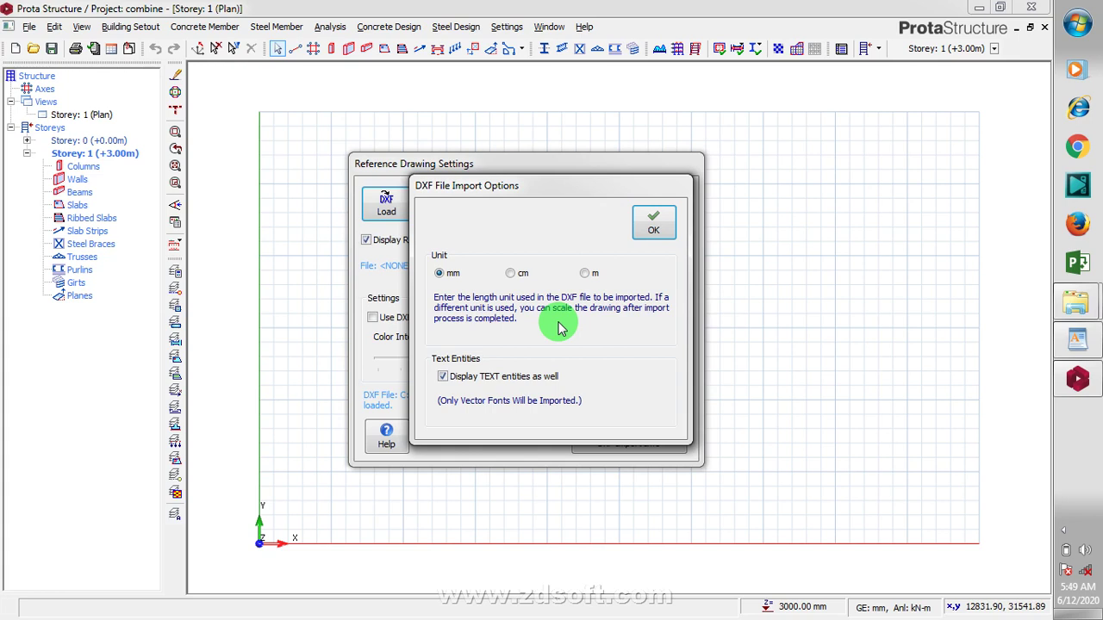
{"action": "left_click", "coordinate": [656, 231]}
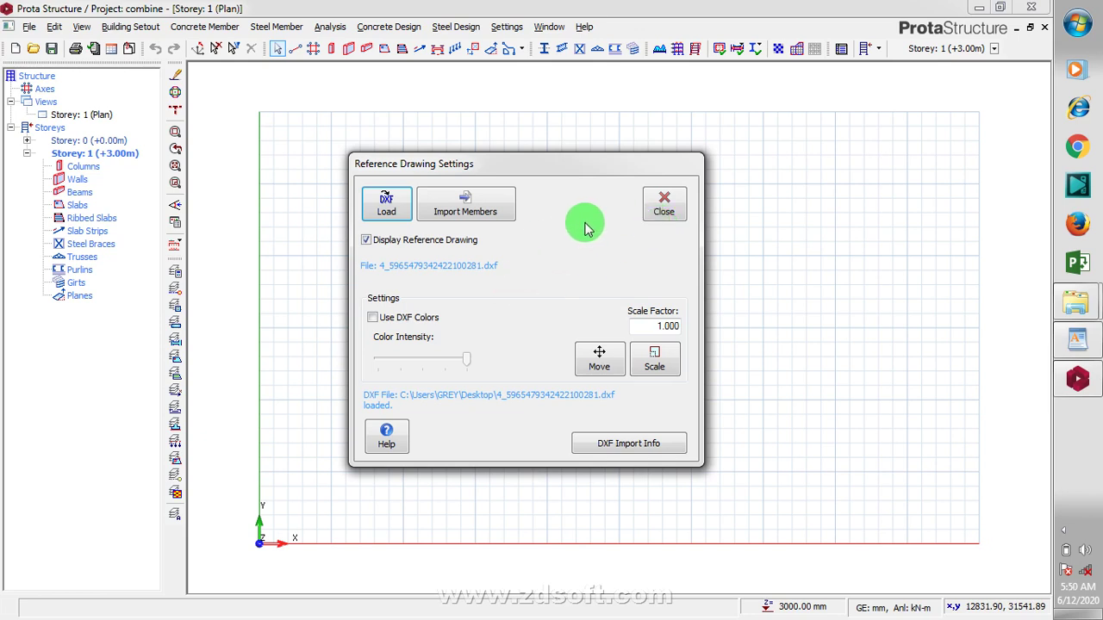
{"action": "left_click", "coordinate": [663, 212]}
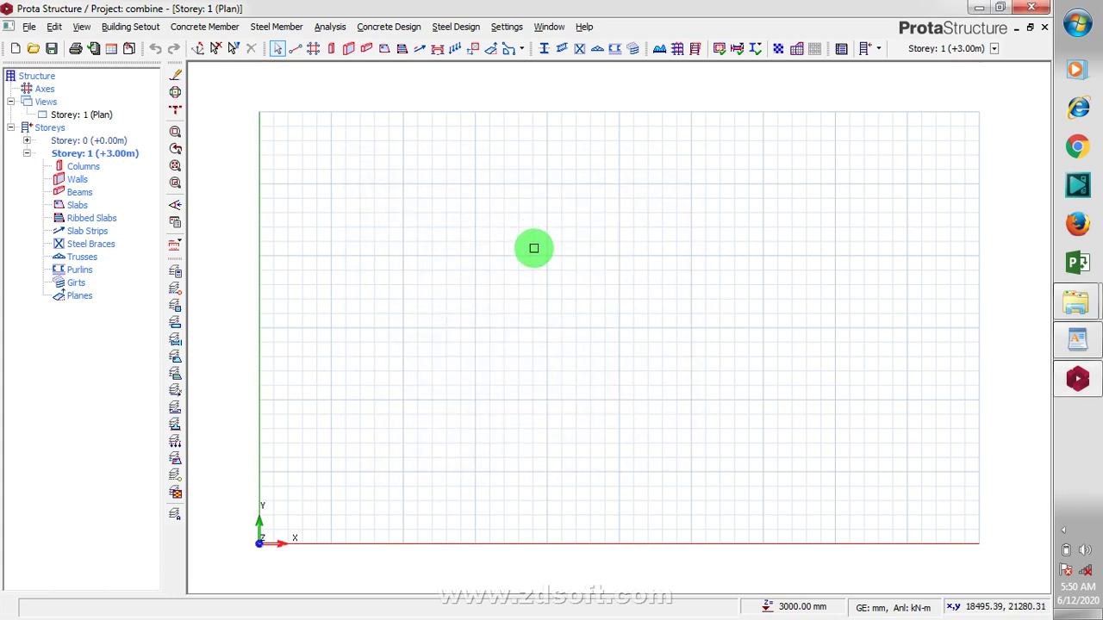
Examine the imported floor plans around the Storey 1 grid, from the overall layout to the partial plan's walls and stairs.
{"action": "left_click", "coordinate": [534, 252]}
{"action": "scroll", "coordinate": [502, 319], "scroll_direction": "down", "scroll_amount": 5}
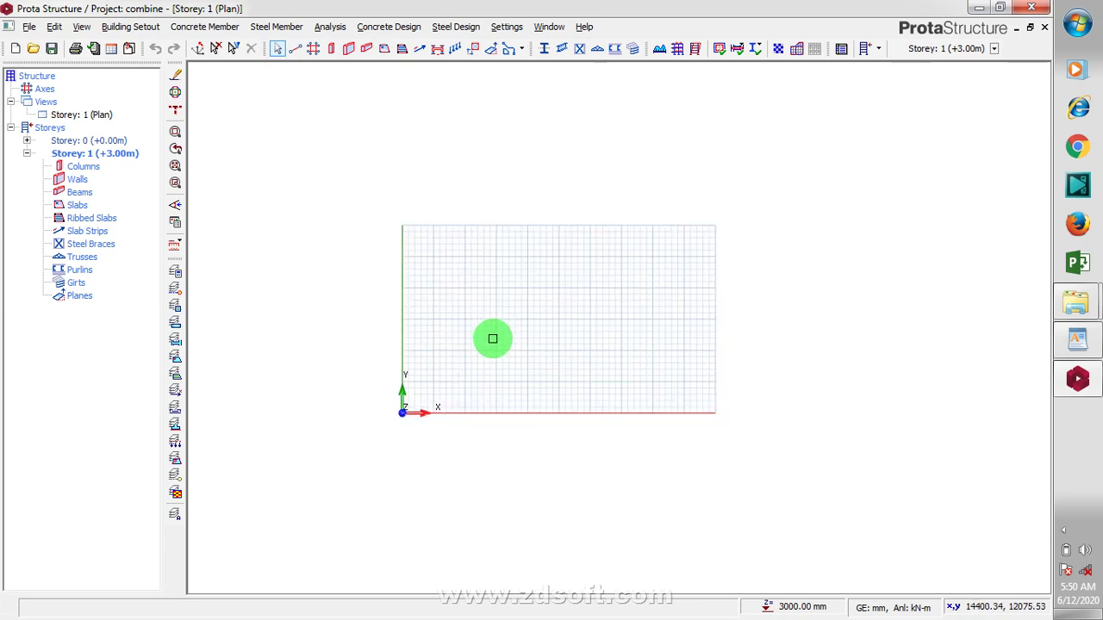
{"action": "scroll", "coordinate": [471, 352], "scroll_direction": "down", "scroll_amount": 2}
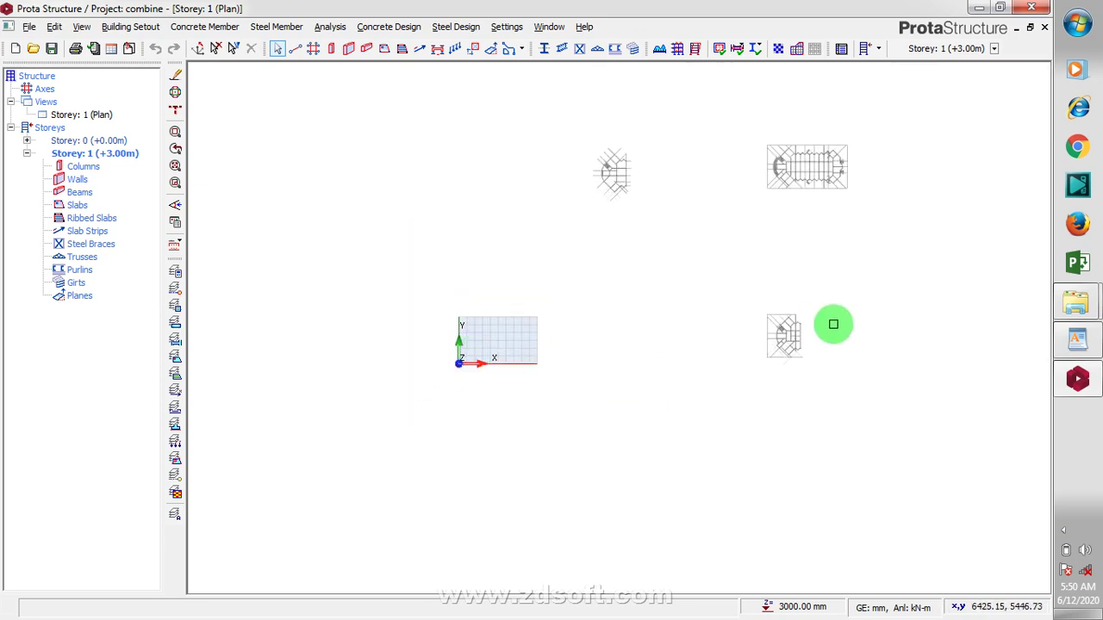
{"action": "scroll", "coordinate": [833, 322], "scroll_direction": "up", "scroll_amount": 1}
{"action": "scroll", "coordinate": [773, 377], "scroll_direction": "down", "scroll_amount": 1}
{"action": "scroll", "coordinate": [810, 189], "scroll_direction": "up", "scroll_amount": 2}
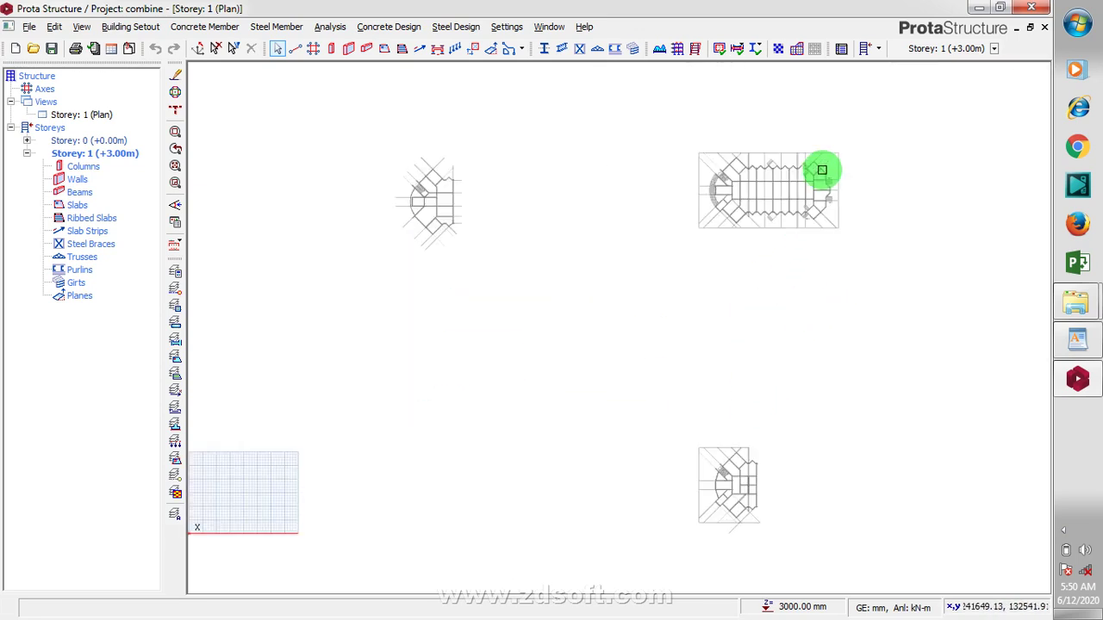
{"action": "scroll", "coordinate": [822, 167], "scroll_direction": "up", "scroll_amount": 1}
{"action": "scroll", "coordinate": [284, 181], "scroll_direction": "up", "scroll_amount": 5}
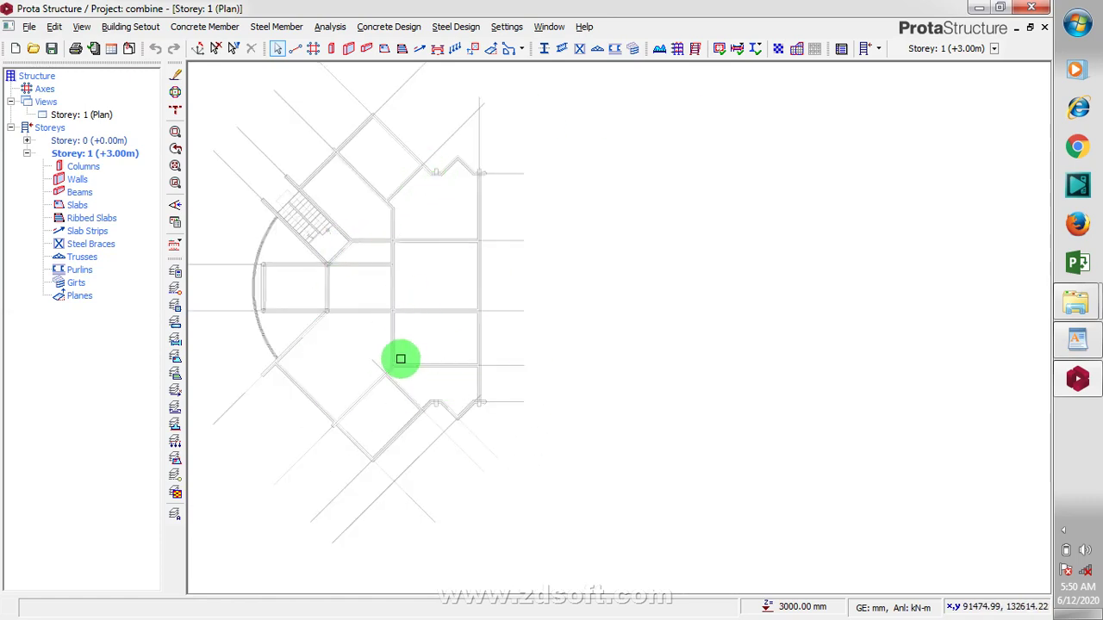
{"action": "scroll", "coordinate": [247, 366], "scroll_direction": "down", "scroll_amount": 2}
{"action": "scroll", "coordinate": [360, 371], "scroll_direction": "down", "scroll_amount": 2}
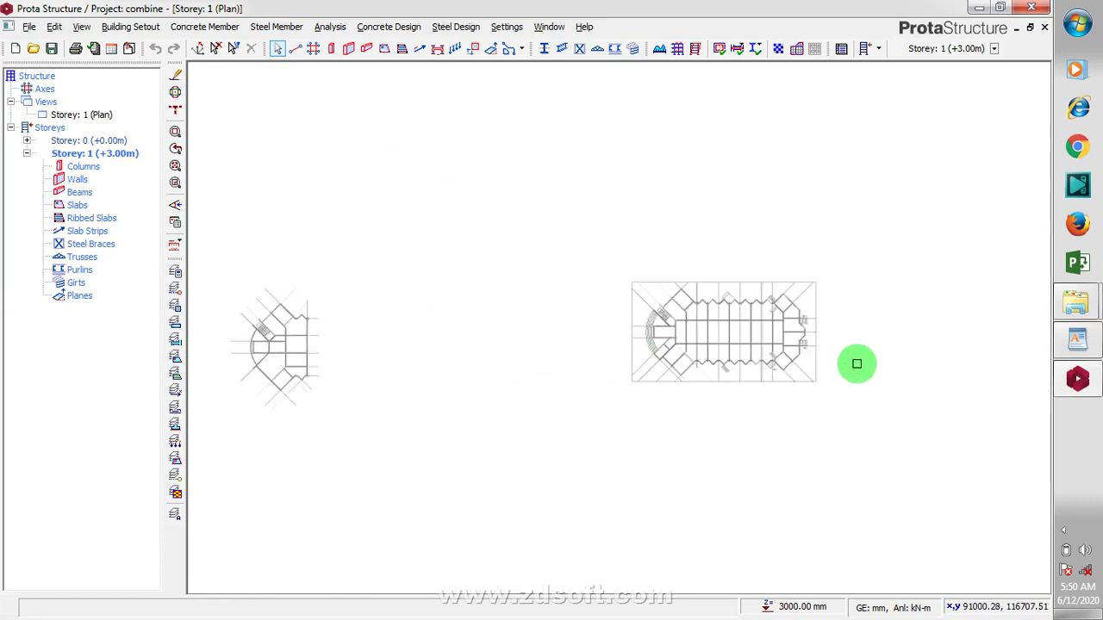
Compare the partial plan with the full floor plan, examining the walls, stairs and grid lines of both layouts.
{"action": "scroll", "coordinate": [815, 352], "scroll_direction": "up", "scroll_amount": 1}
{"action": "scroll", "coordinate": [822, 361], "scroll_direction": "down", "scroll_amount": 2}
{"action": "scroll", "coordinate": [414, 359], "scroll_direction": "up", "scroll_amount": 2}
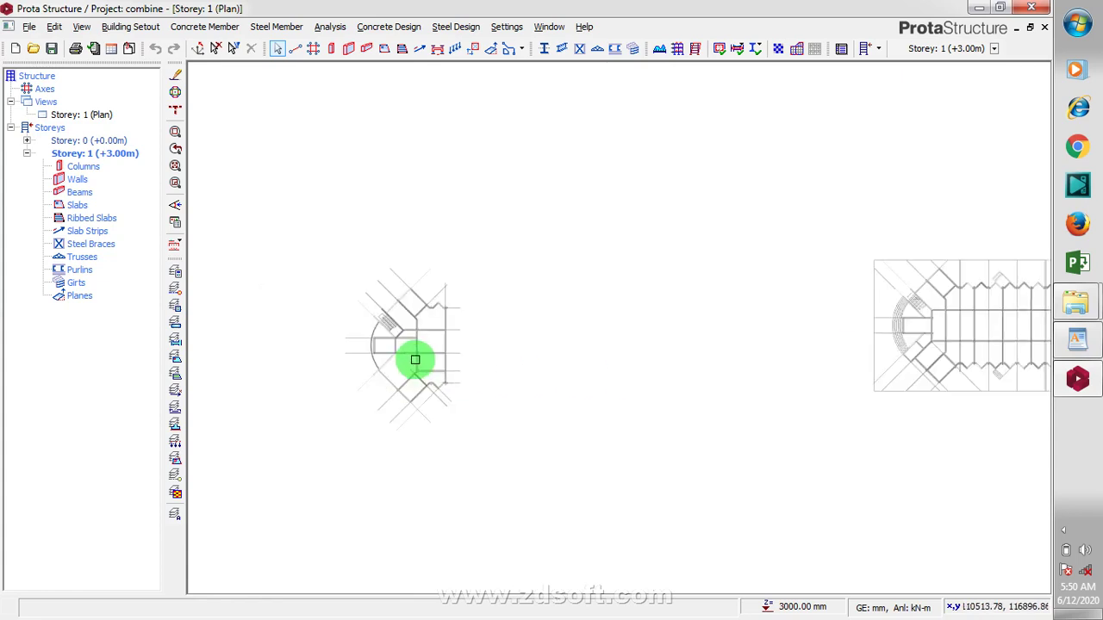
{"action": "scroll", "coordinate": [400, 349], "scroll_direction": "up", "scroll_amount": 1}
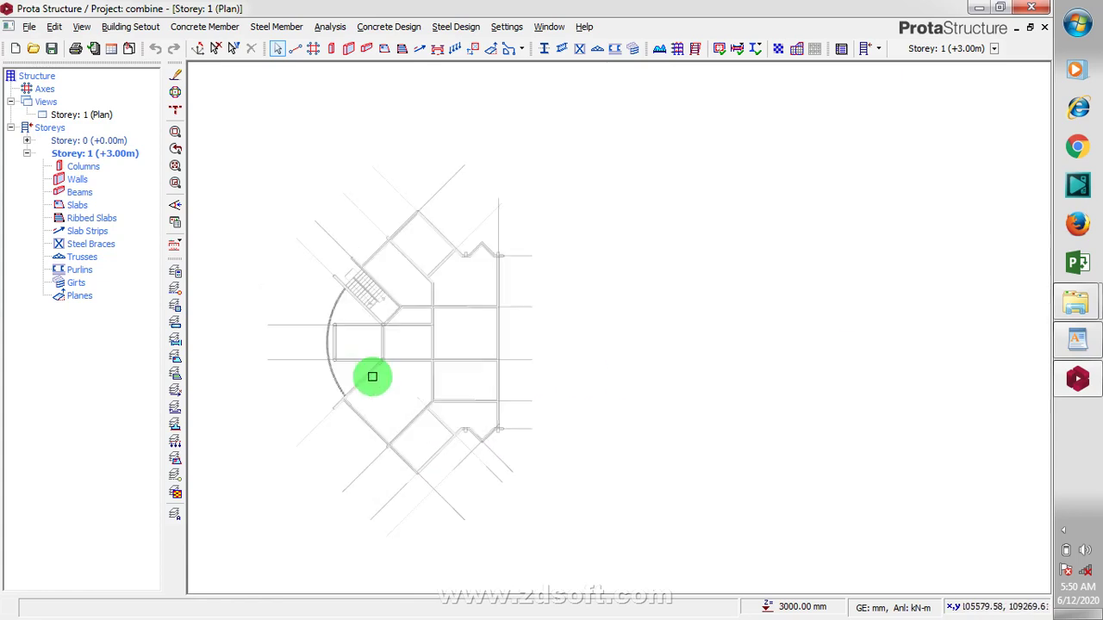
{"action": "scroll", "coordinate": [403, 429], "scroll_direction": "up", "scroll_amount": 2}
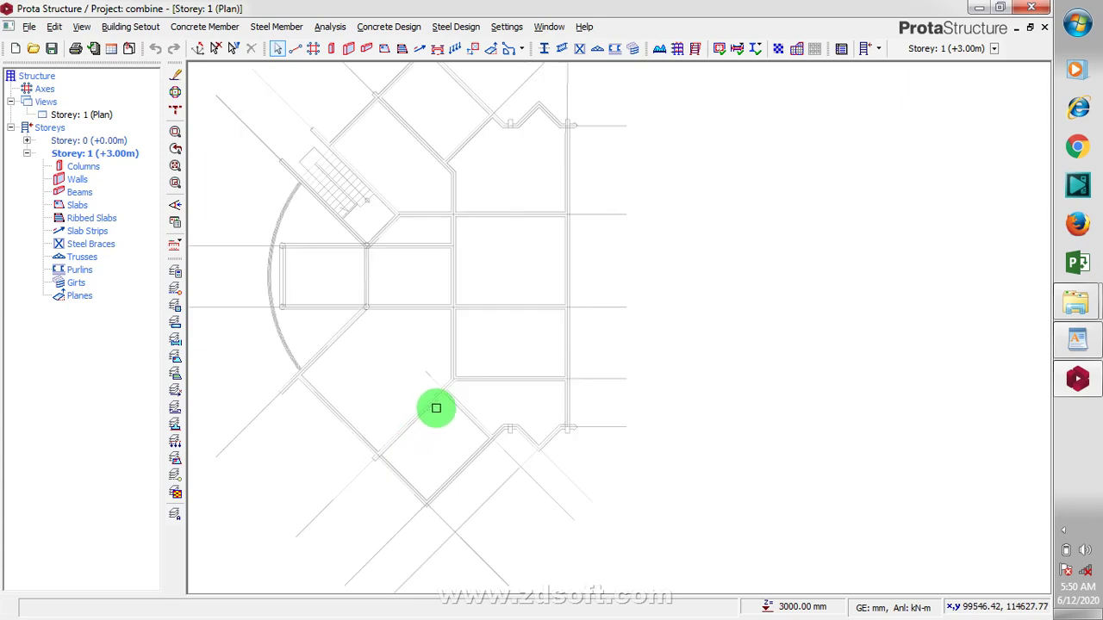
{"action": "scroll", "coordinate": [373, 412], "scroll_direction": "down", "scroll_amount": 1}
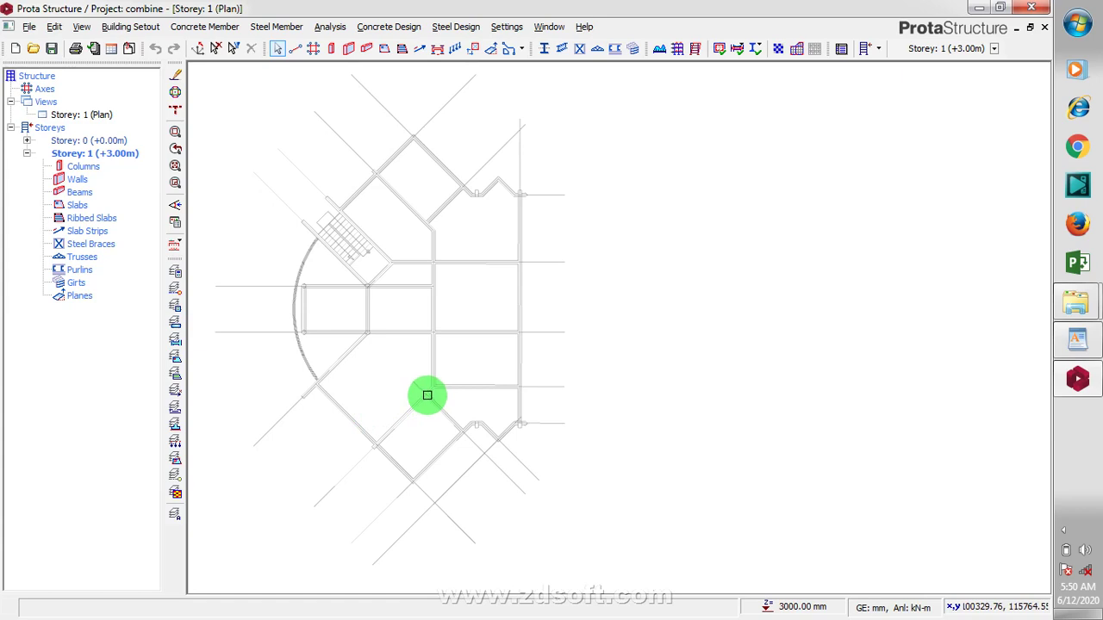
{"action": "scroll", "coordinate": [347, 352], "scroll_direction": "down", "scroll_amount": 3}
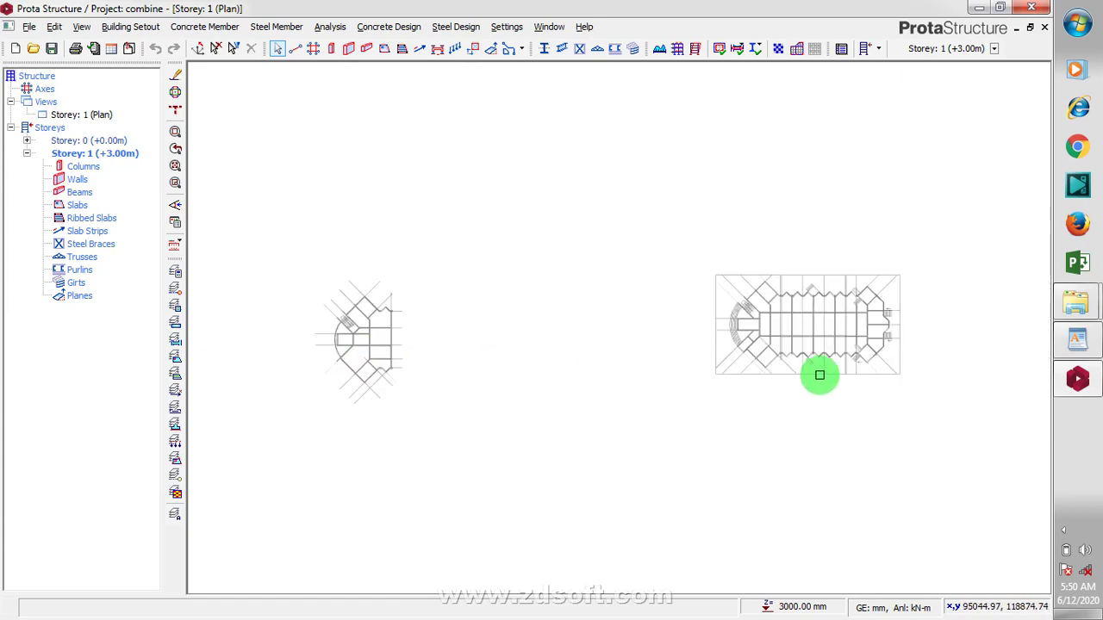
{"action": "scroll", "coordinate": [902, 298], "scroll_direction": "up", "scroll_amount": 4}
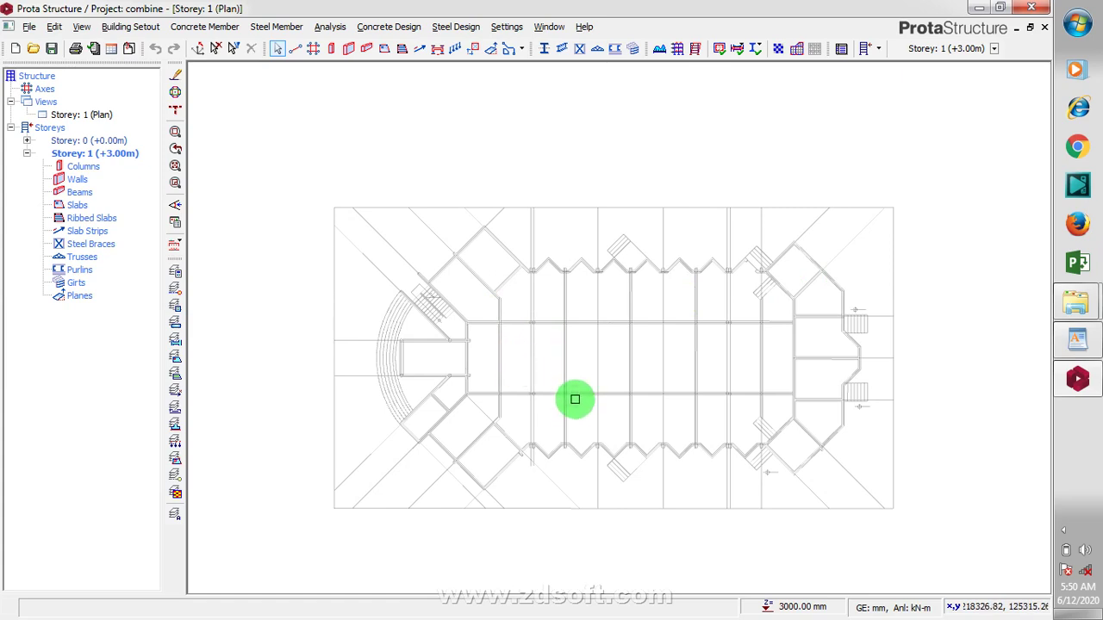
{"action": "scroll", "coordinate": [575, 404], "scroll_direction": "up", "scroll_amount": 1}
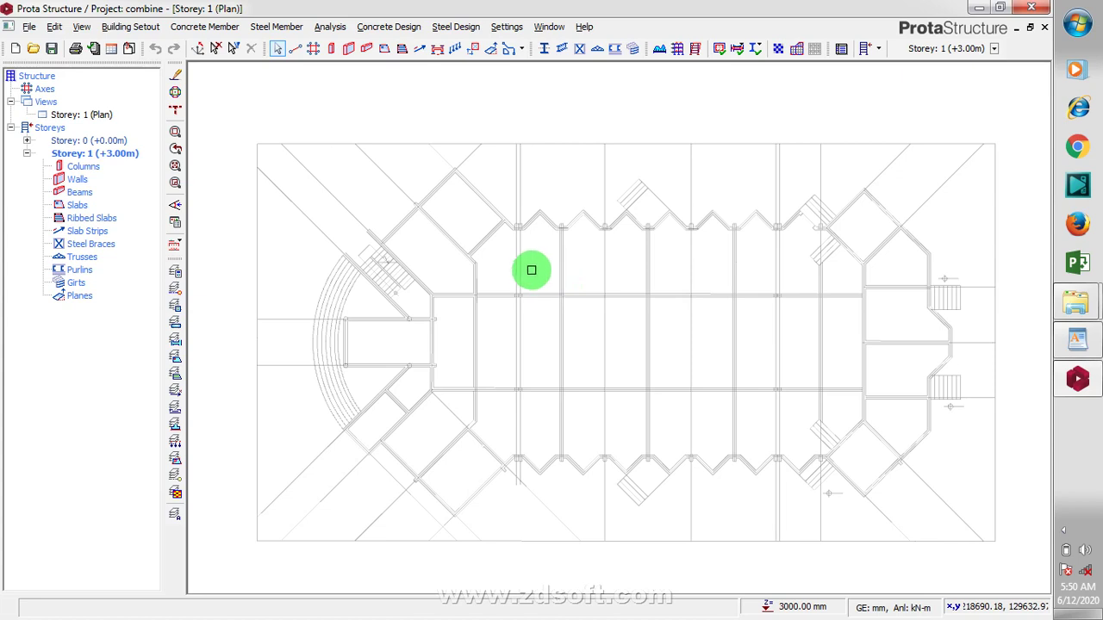
{"action": "scroll", "coordinate": [522, 277], "scroll_direction": "down", "scroll_amount": 1}
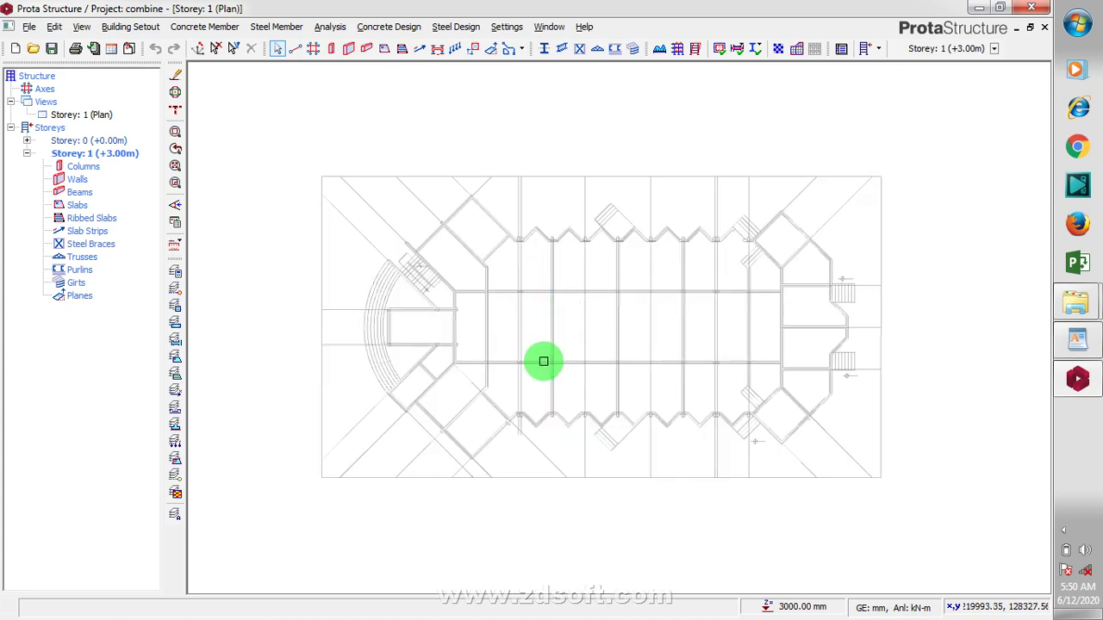
{"action": "left_click", "coordinate": [175, 287]}
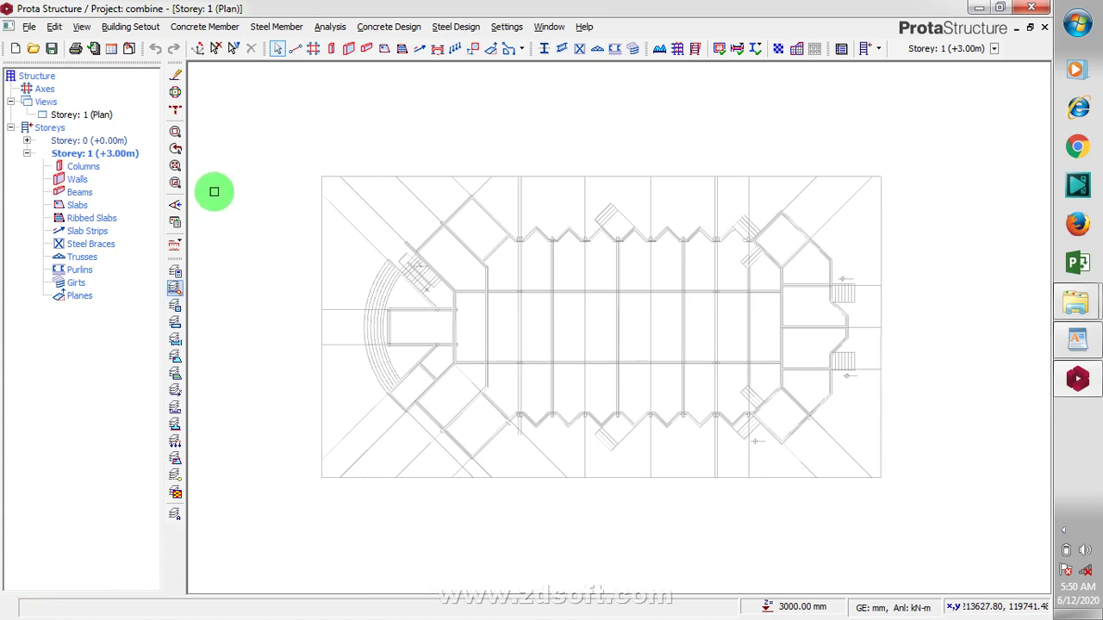
Draw a straight axis about 14,791 mm long along the full plan's diagonal stair wall beside the curved steps, ending at the horizontal wall.
{"action": "left_click", "coordinate": [294, 50]}
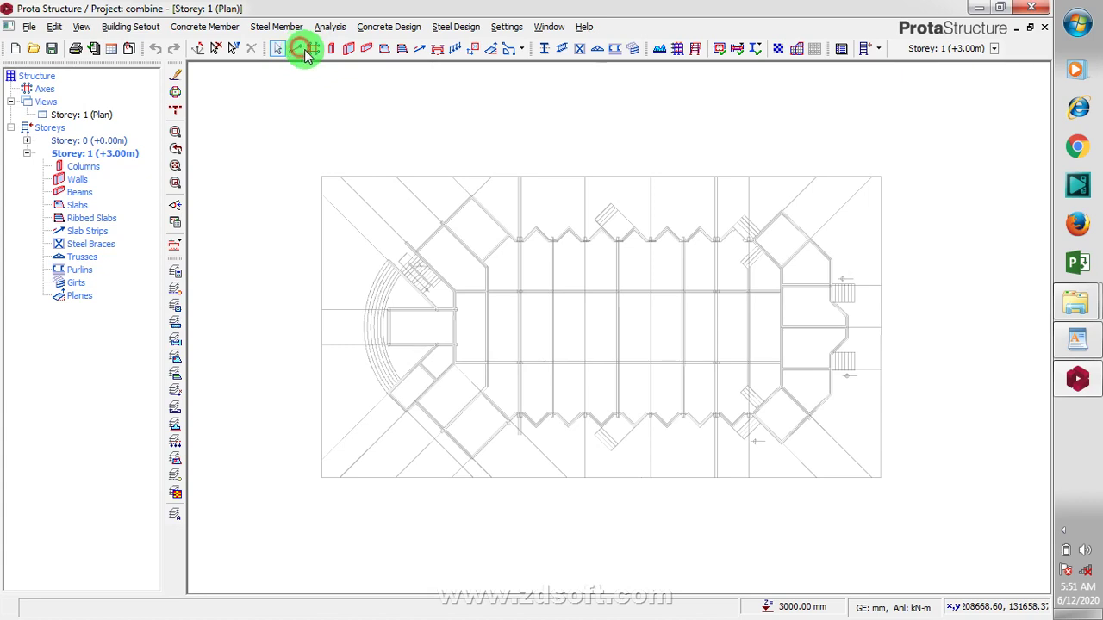
{"action": "left_click", "coordinate": [321, 195]}
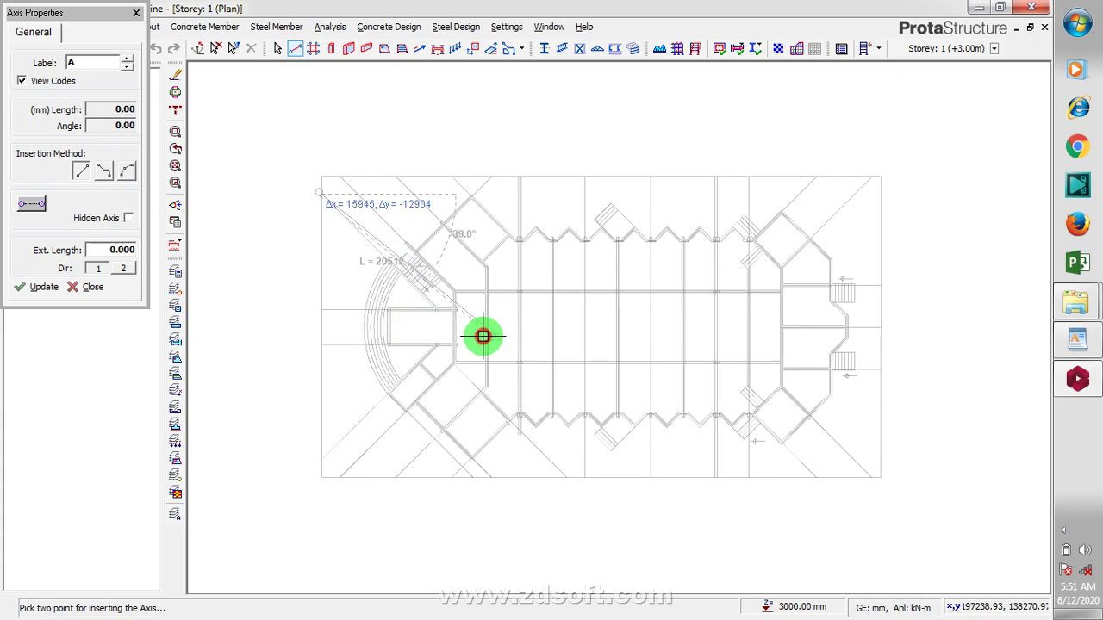
{"action": "scroll", "coordinate": [440, 308], "scroll_direction": "up", "scroll_amount": 4}
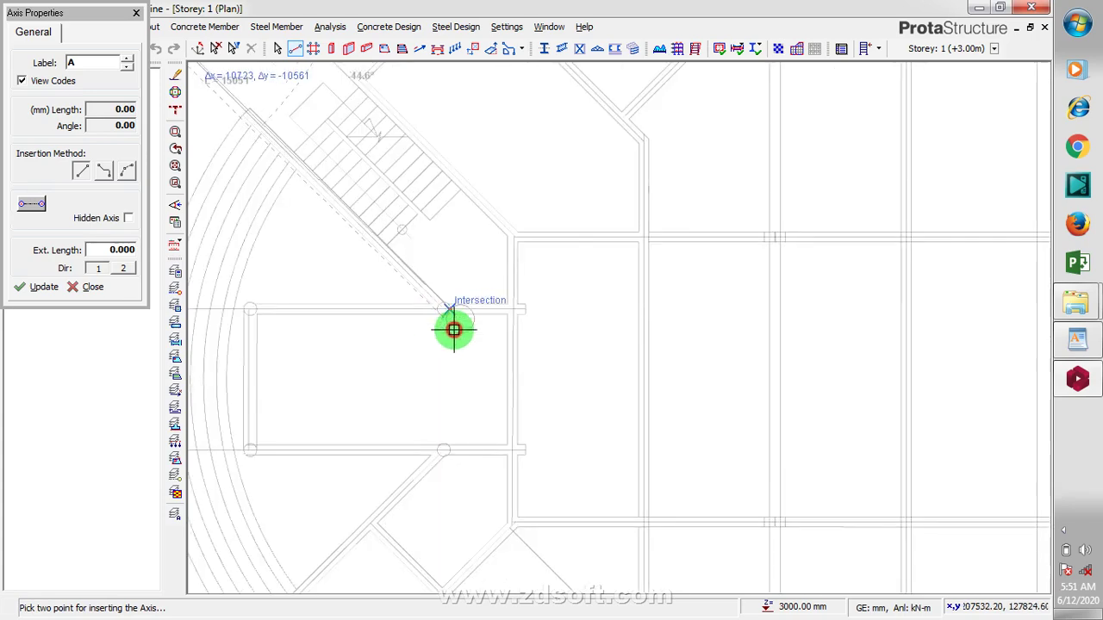
{"action": "scroll", "coordinate": [473, 323], "scroll_direction": "up", "scroll_amount": 2}
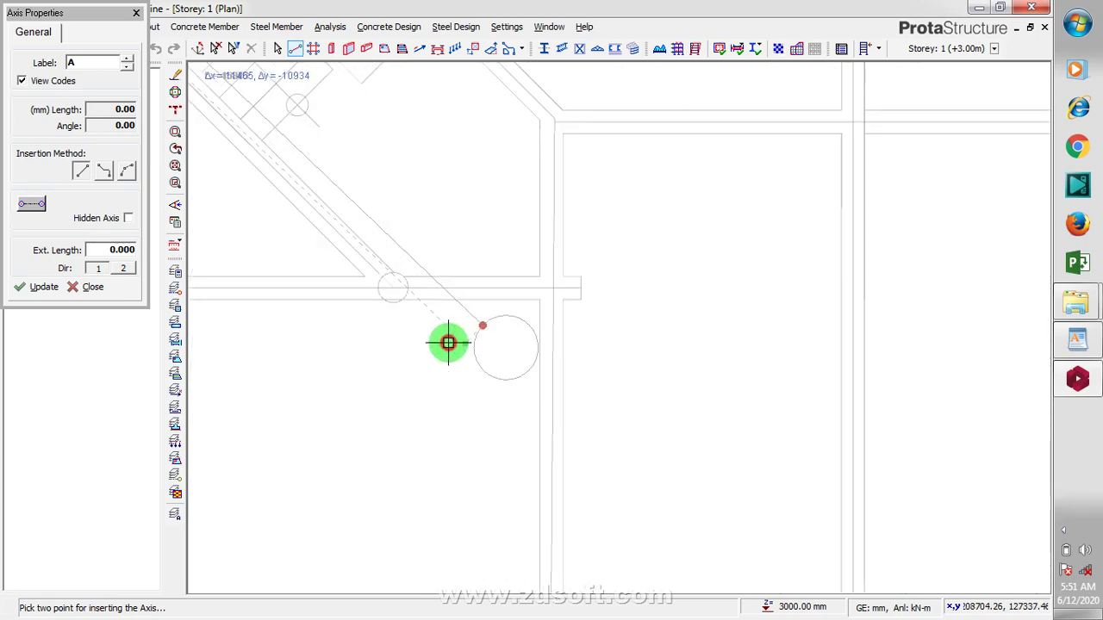
{"action": "left_click", "coordinate": [381, 275]}
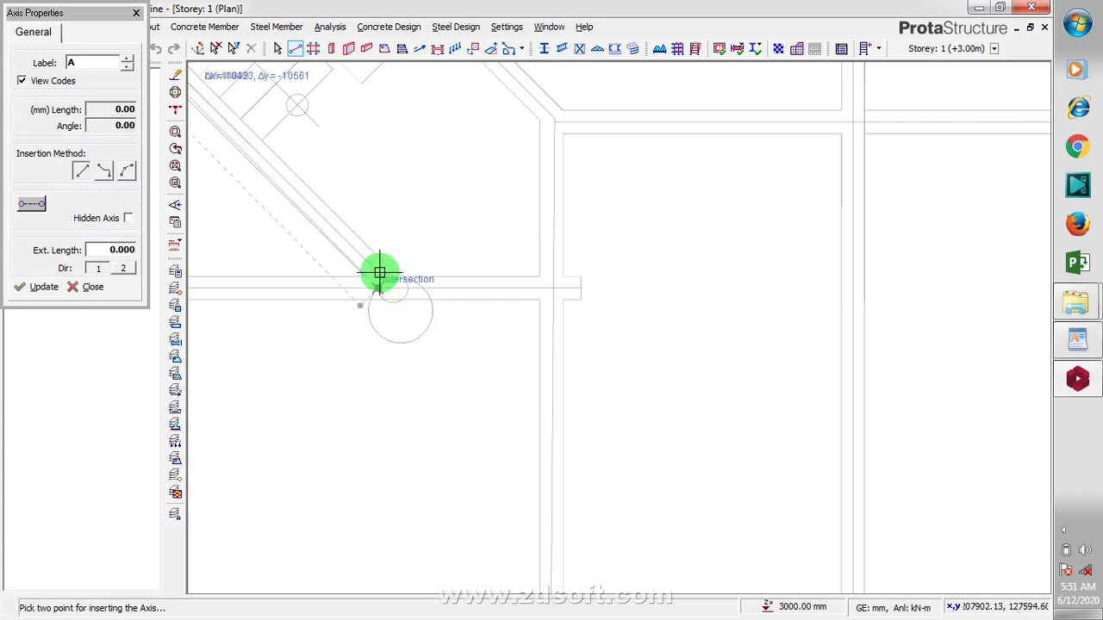
{"action": "left_click", "coordinate": [380, 273]}
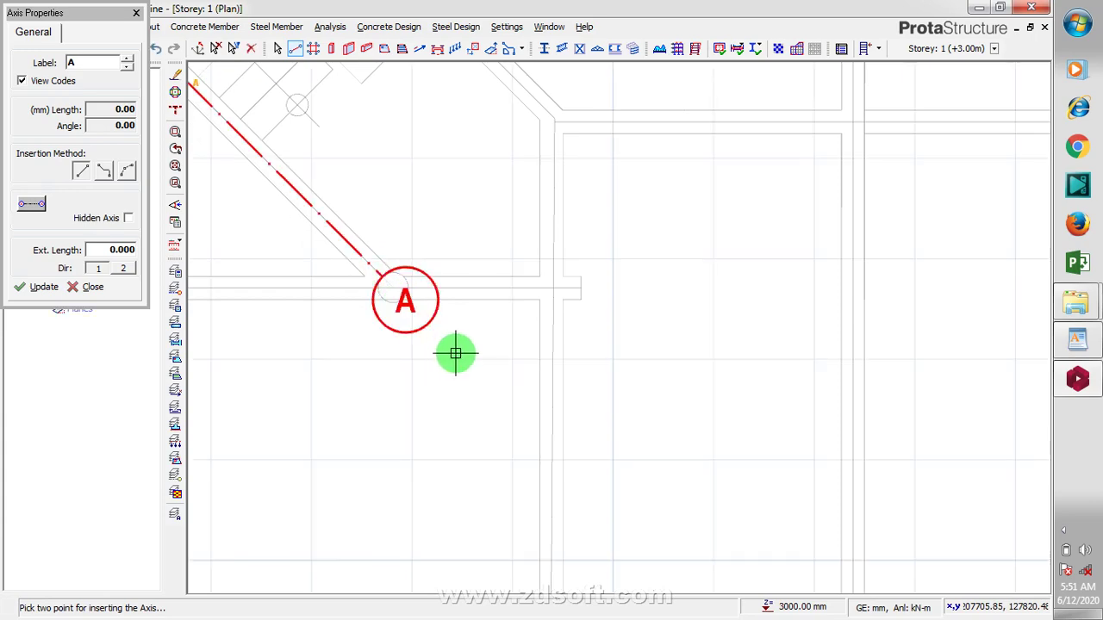
Try to draw a parallel axis from the plan's outer frame along the stair's other diagonal wall to the corner intersection, and remove it.
{"action": "scroll", "coordinate": [458, 360], "scroll_direction": "down", "scroll_amount": 3}
{"action": "scroll", "coordinate": [477, 345], "scroll_direction": "down", "scroll_amount": 1}
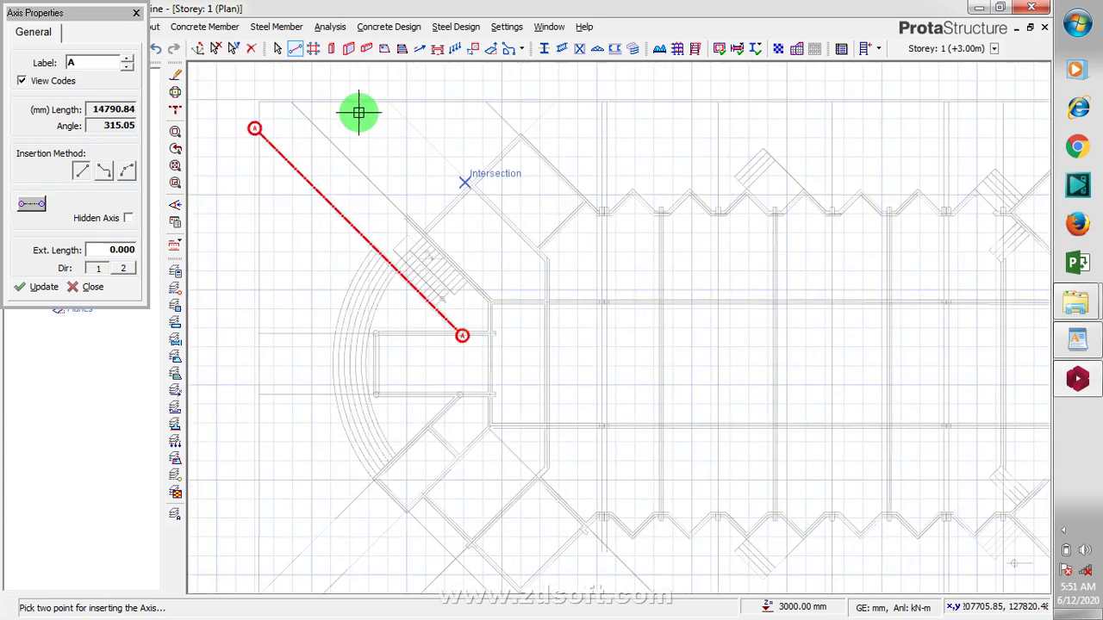
{"action": "scroll", "coordinate": [312, 92], "scroll_direction": "up", "scroll_amount": 3}
{"action": "left_click", "coordinate": [273, 109]}
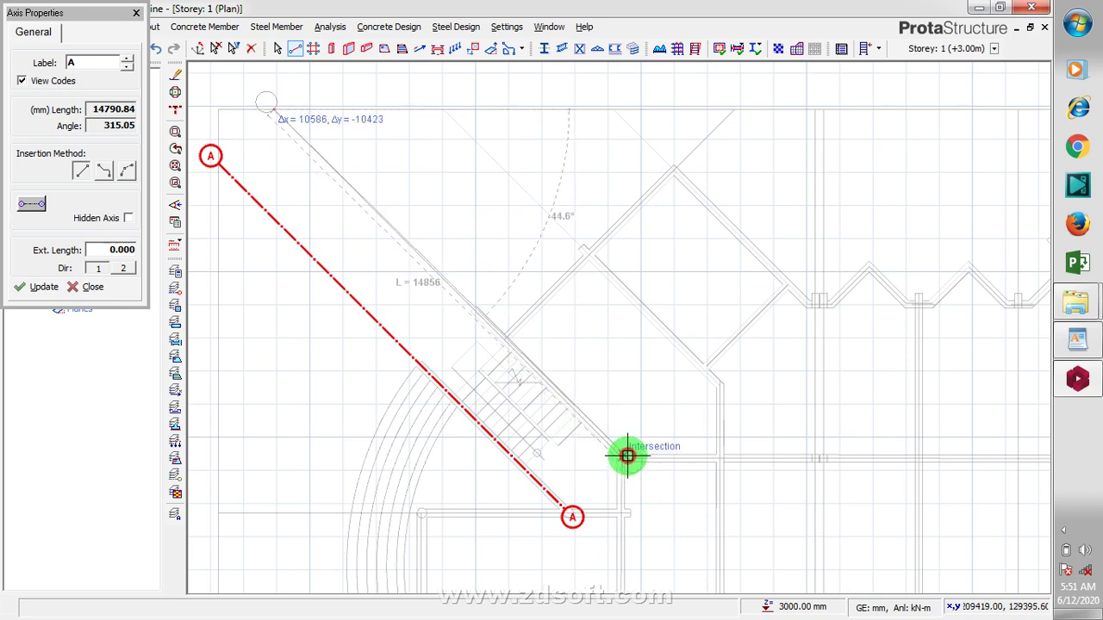
{"action": "scroll", "coordinate": [612, 458], "scroll_direction": "up", "scroll_amount": 1}
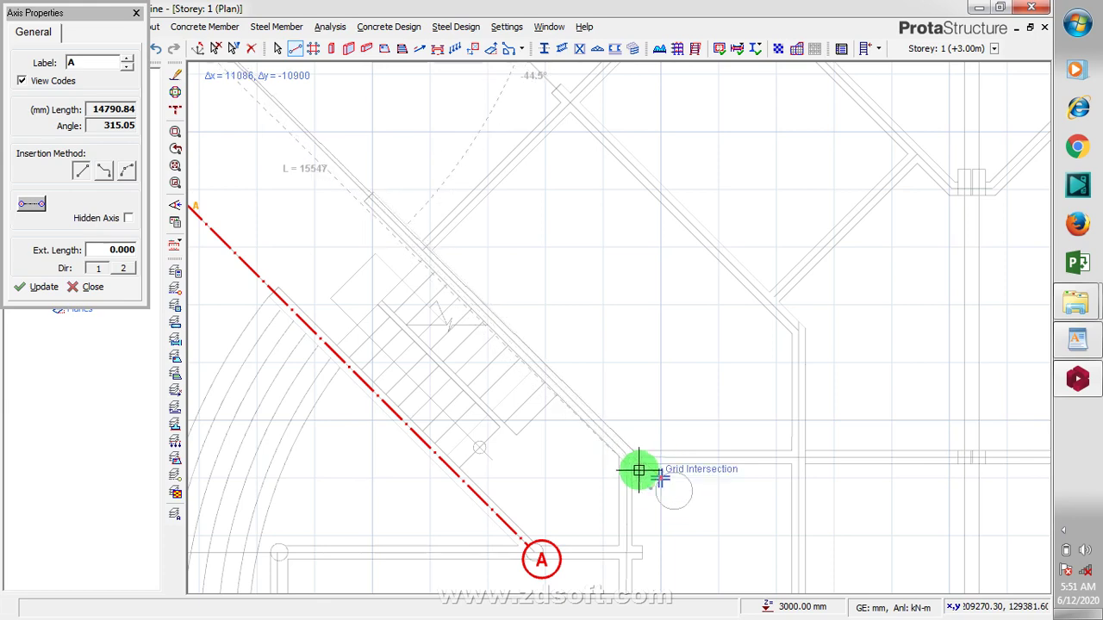
{"action": "left_click", "coordinate": [613, 457]}
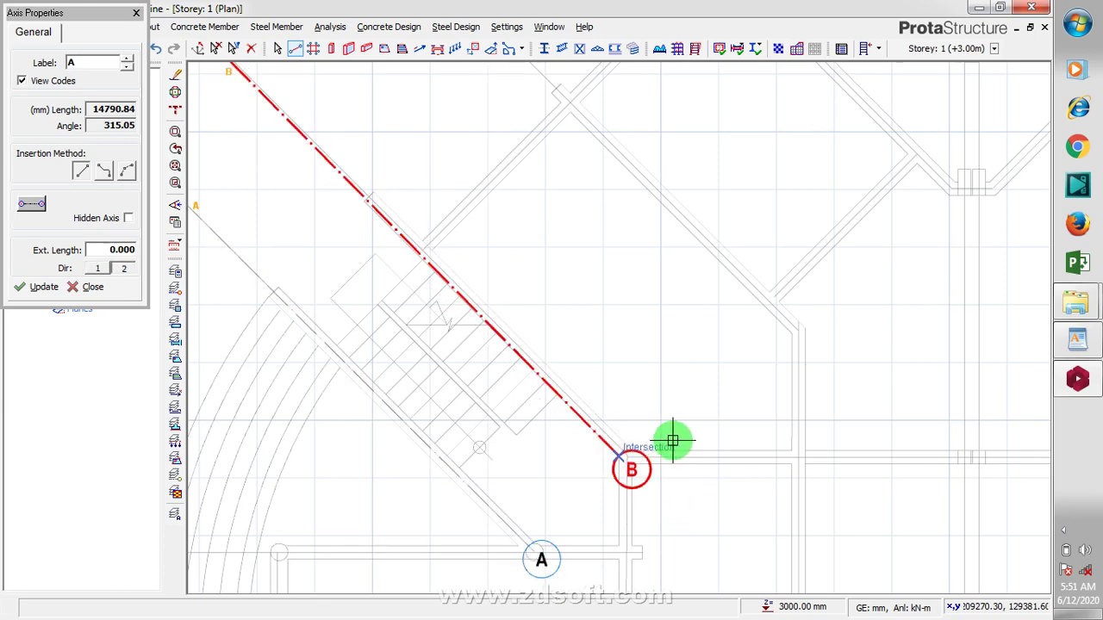
{"action": "scroll", "coordinate": [671, 519], "scroll_direction": "down", "scroll_amount": 1}
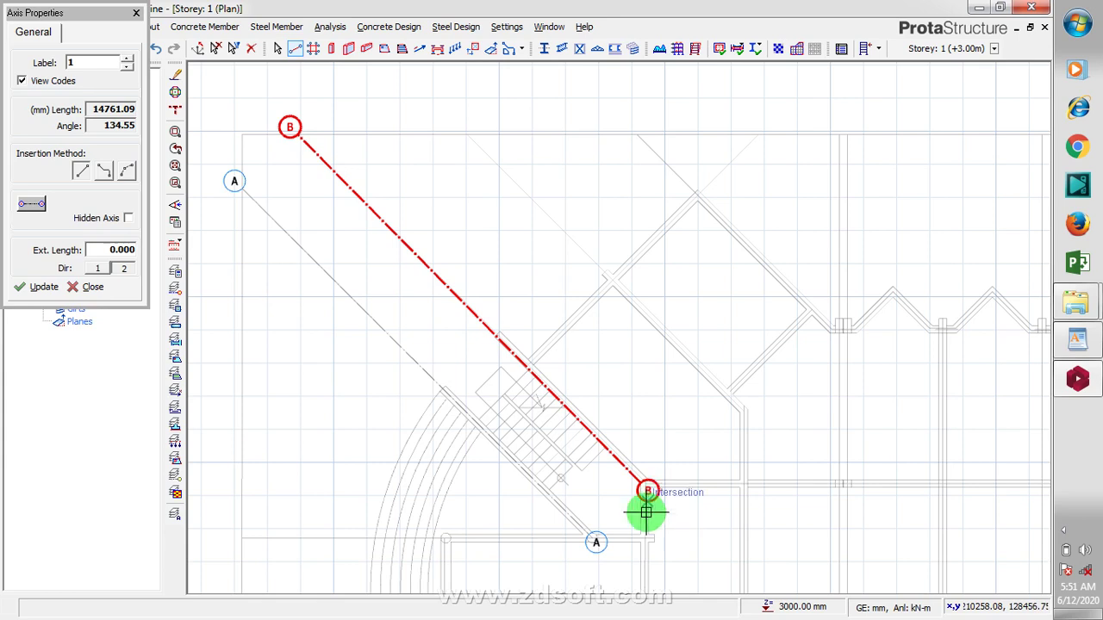
{"action": "key", "text": "Escape"}
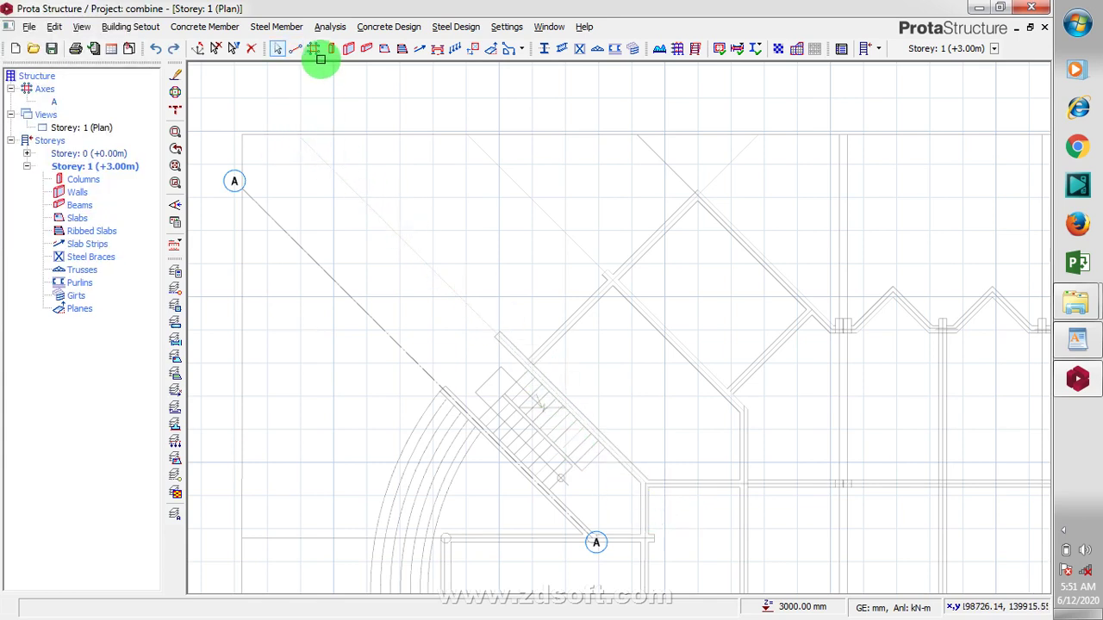
Redraw the second diagonal axis about 14,761 mm long, from the outer frame to the wall corner's end point above the first axis.
{"action": "left_click", "coordinate": [301, 49]}
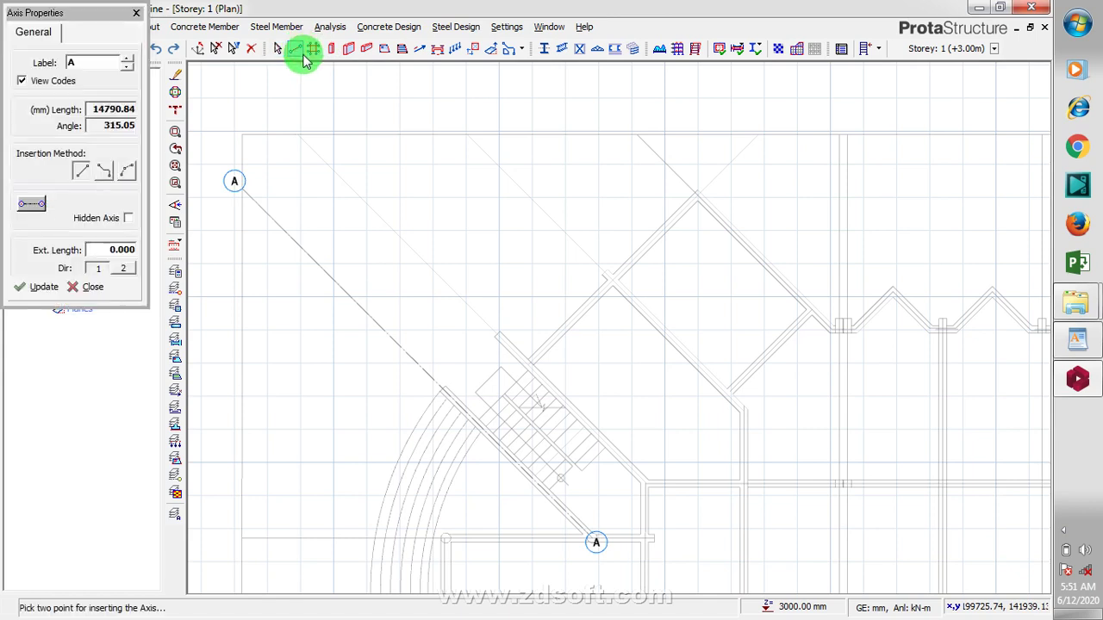
{"action": "left_click", "coordinate": [298, 135]}
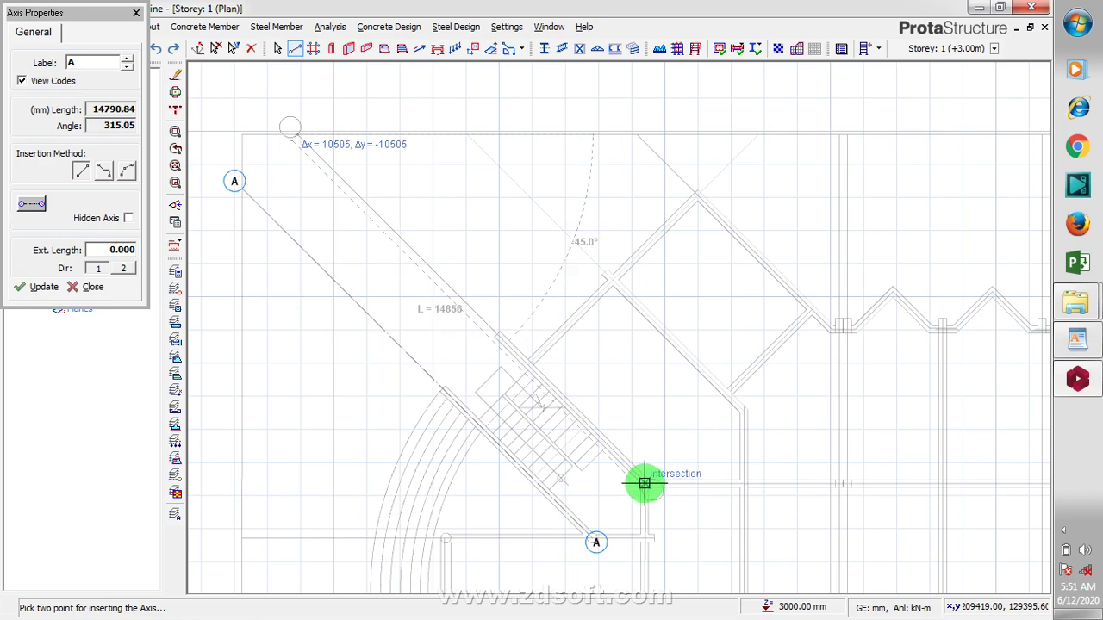
{"action": "scroll", "coordinate": [646, 483], "scroll_direction": "up", "scroll_amount": 2}
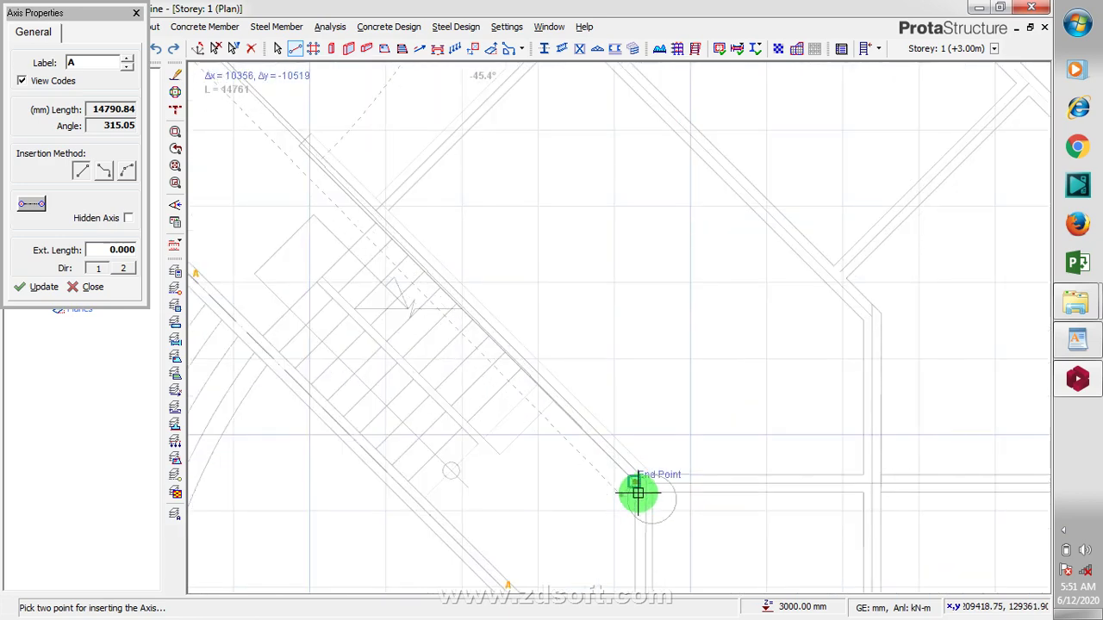
{"action": "left_click", "coordinate": [635, 483]}
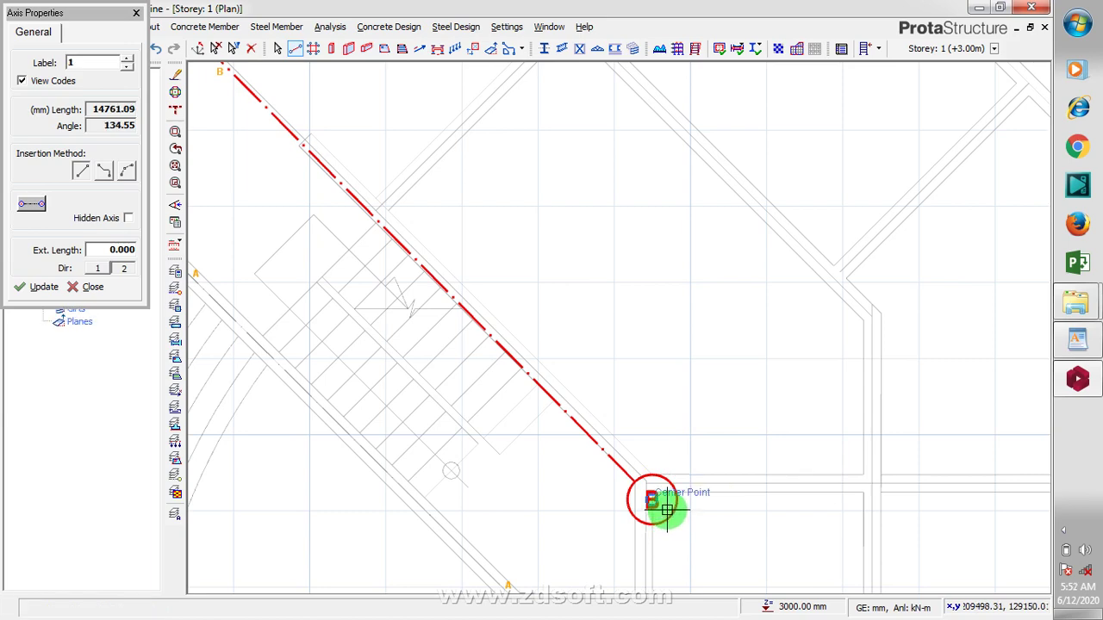
Check the second diagonal axis against the stair wall's corner and delete that axis.
{"action": "scroll", "coordinate": [568, 431], "scroll_direction": "down", "scroll_amount": 2}
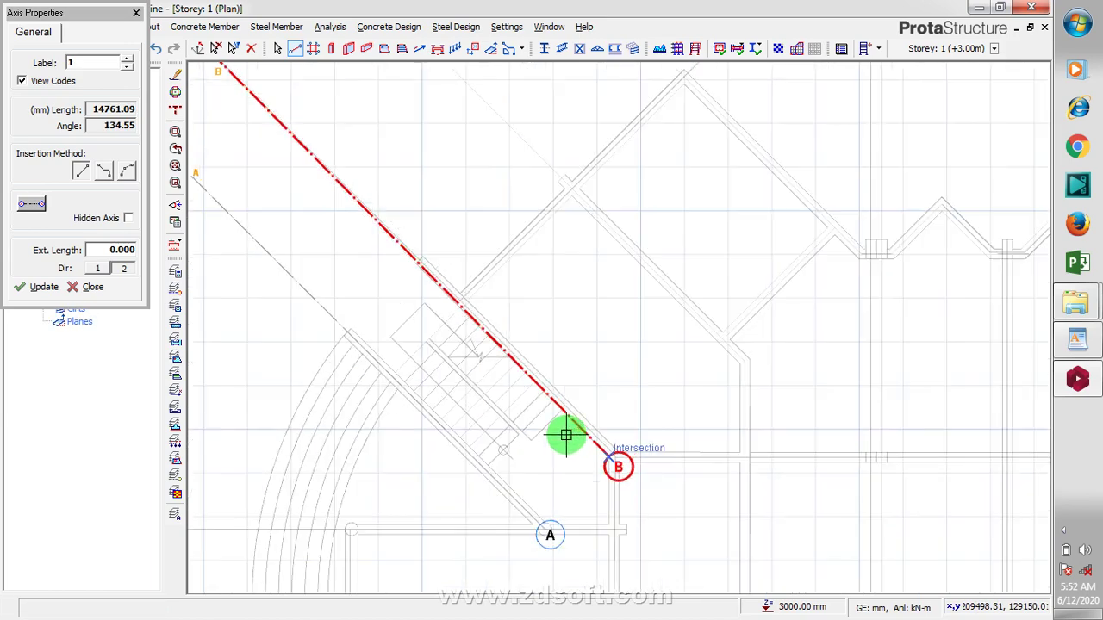
{"action": "scroll", "coordinate": [622, 465], "scroll_direction": "up", "scroll_amount": 2}
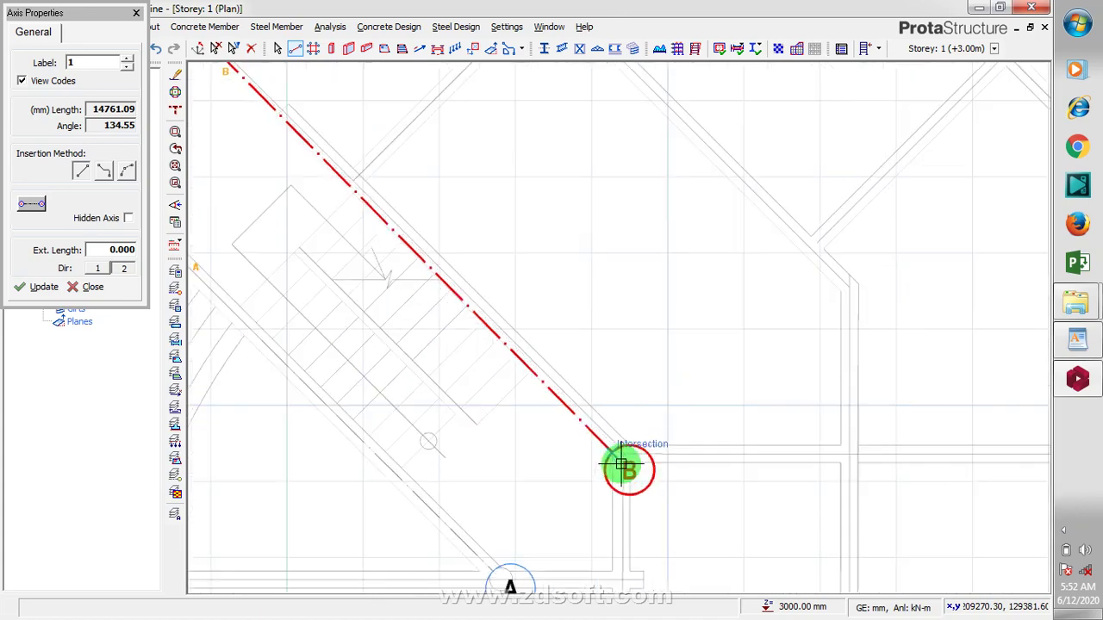
{"action": "scroll", "coordinate": [622, 465], "scroll_direction": "up", "scroll_amount": 1}
{"action": "right_click", "coordinate": [573, 459]}
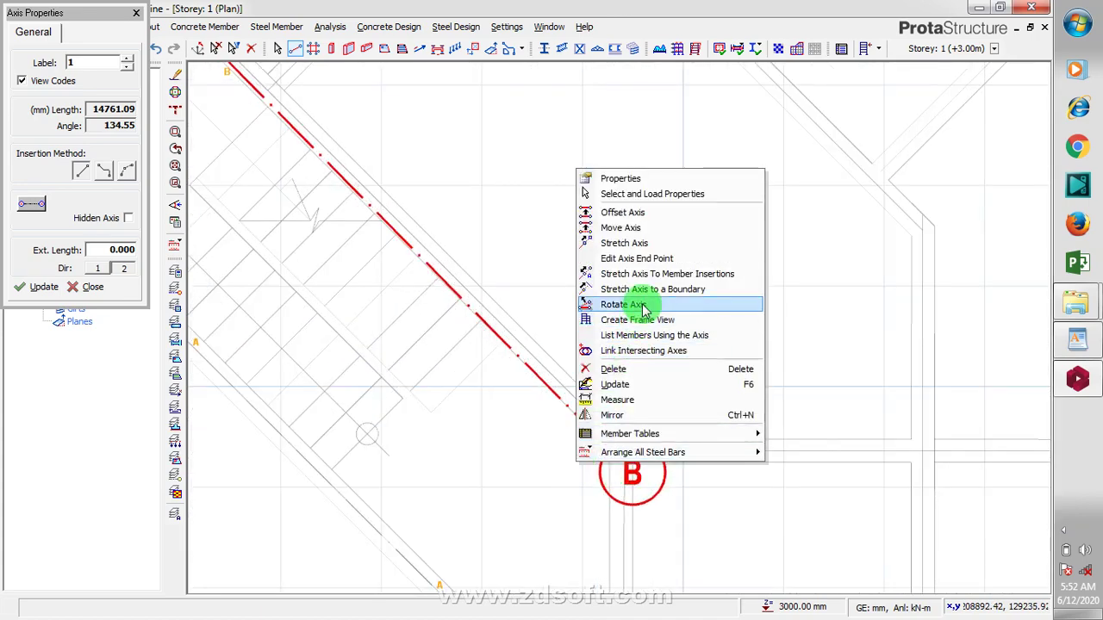
{"action": "left_click", "coordinate": [635, 369]}
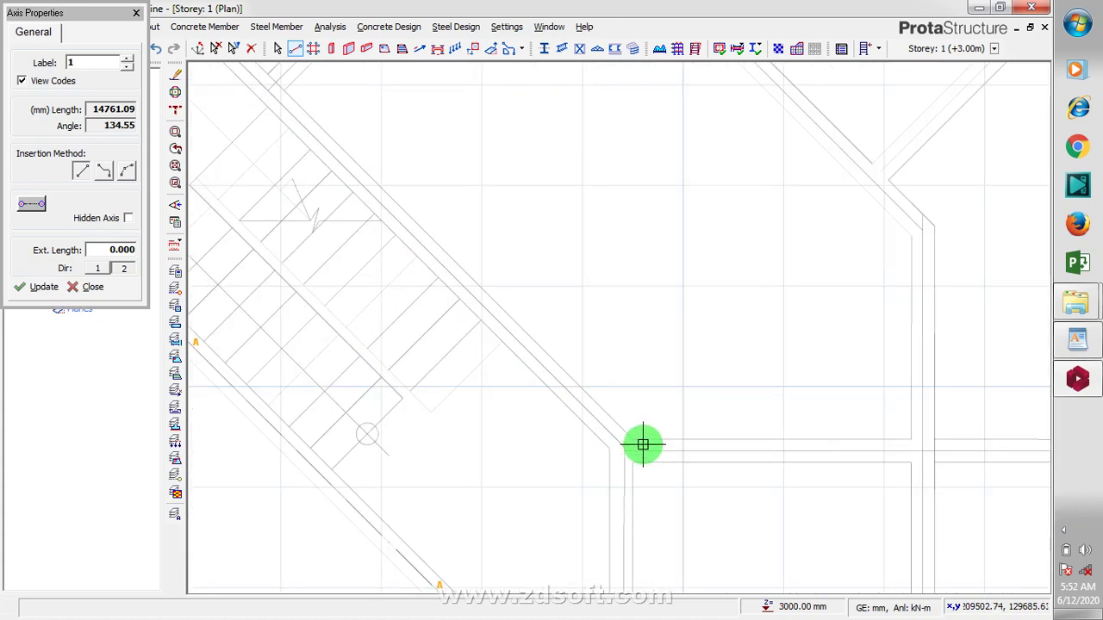
{"action": "scroll", "coordinate": [643, 445], "scroll_direction": "down", "scroll_amount": 1}
{"action": "left_click", "coordinate": [295, 48]}
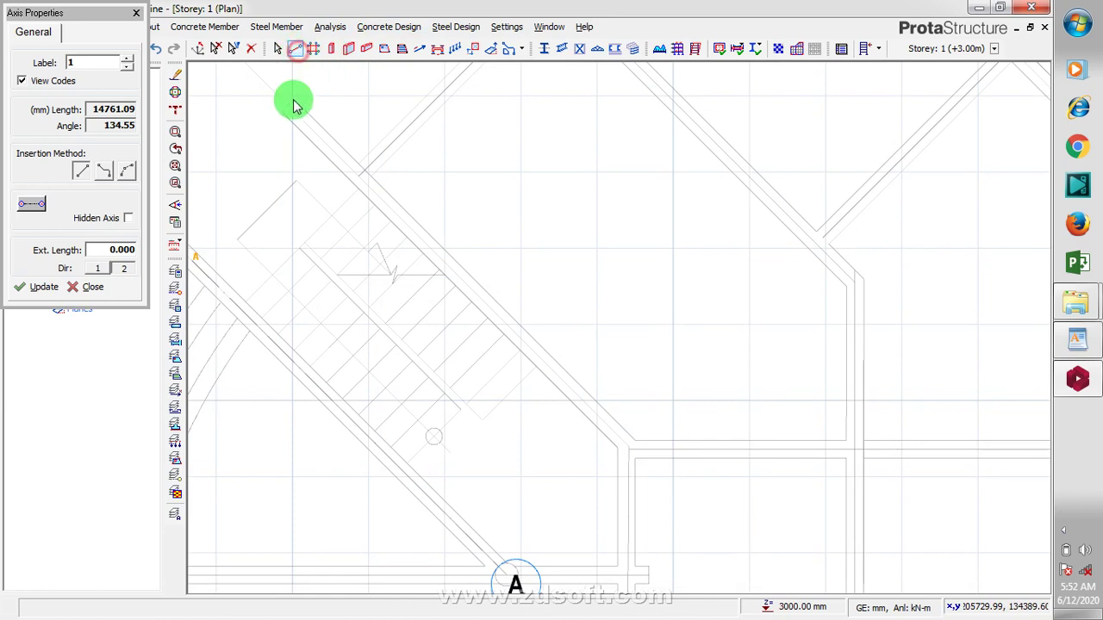
{"action": "key", "text": "Escape"}
{"action": "scroll", "coordinate": [357, 258], "scroll_direction": "down", "scroll_amount": 1}
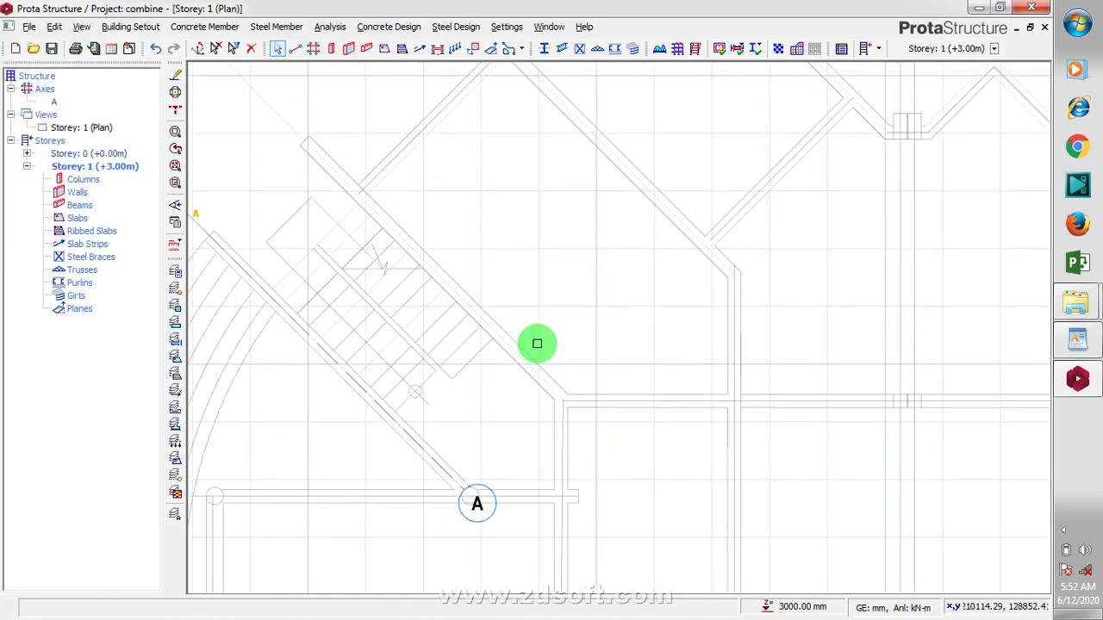
{"action": "scroll", "coordinate": [460, 296], "scroll_direction": "down", "scroll_amount": 2}
{"action": "scroll", "coordinate": [466, 344], "scroll_direction": "down", "scroll_amount": 1}
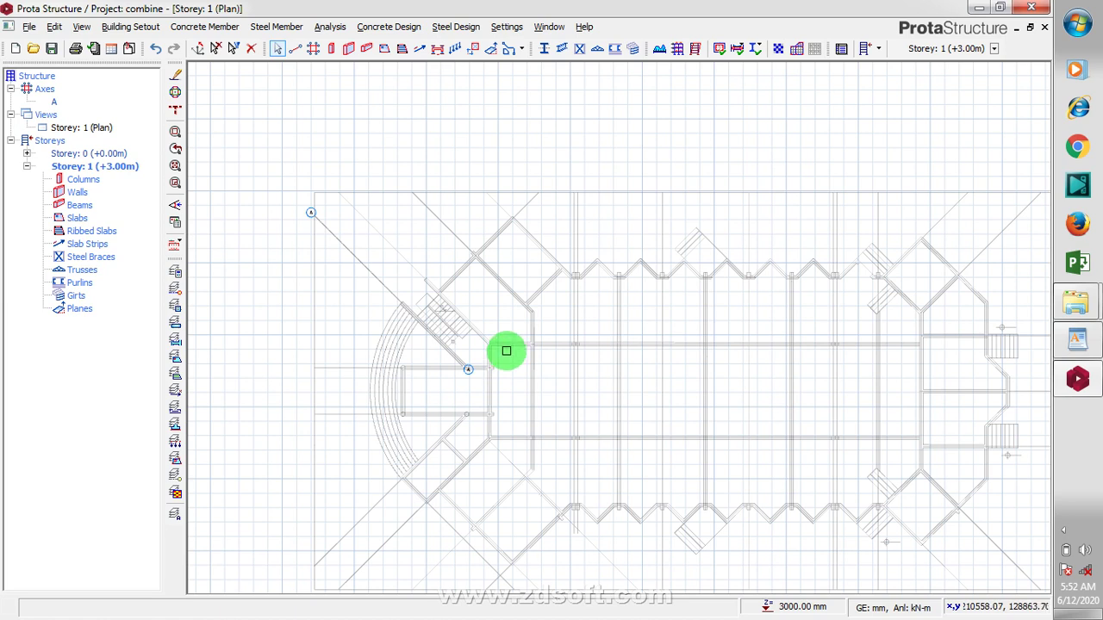
{"action": "left_click", "coordinate": [1064, 536]}
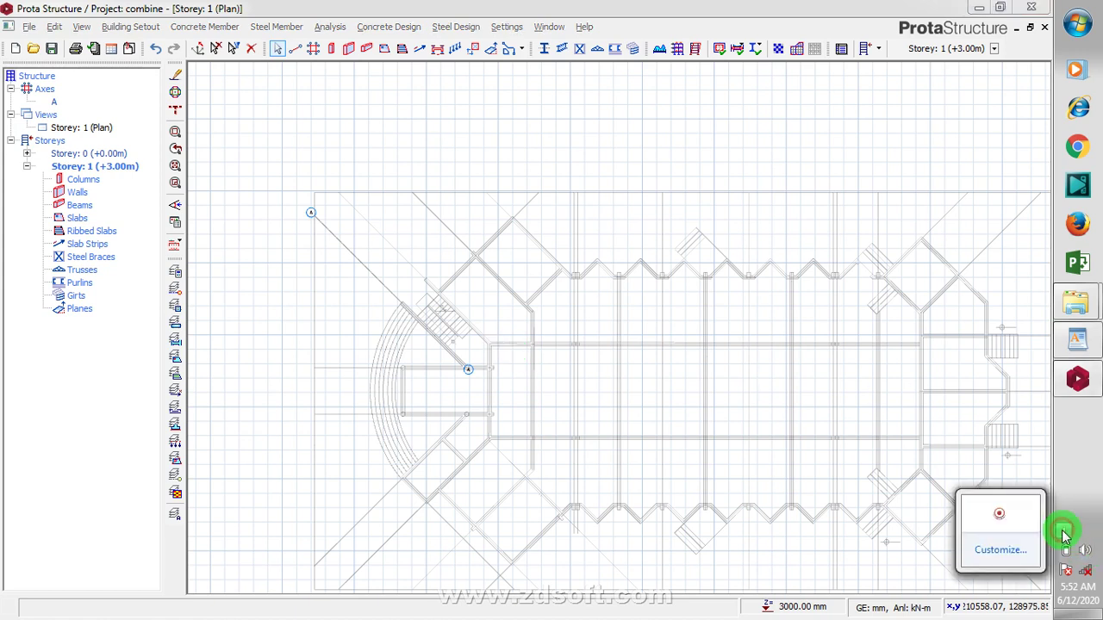
{"action": "right_click", "coordinate": [997, 516]}
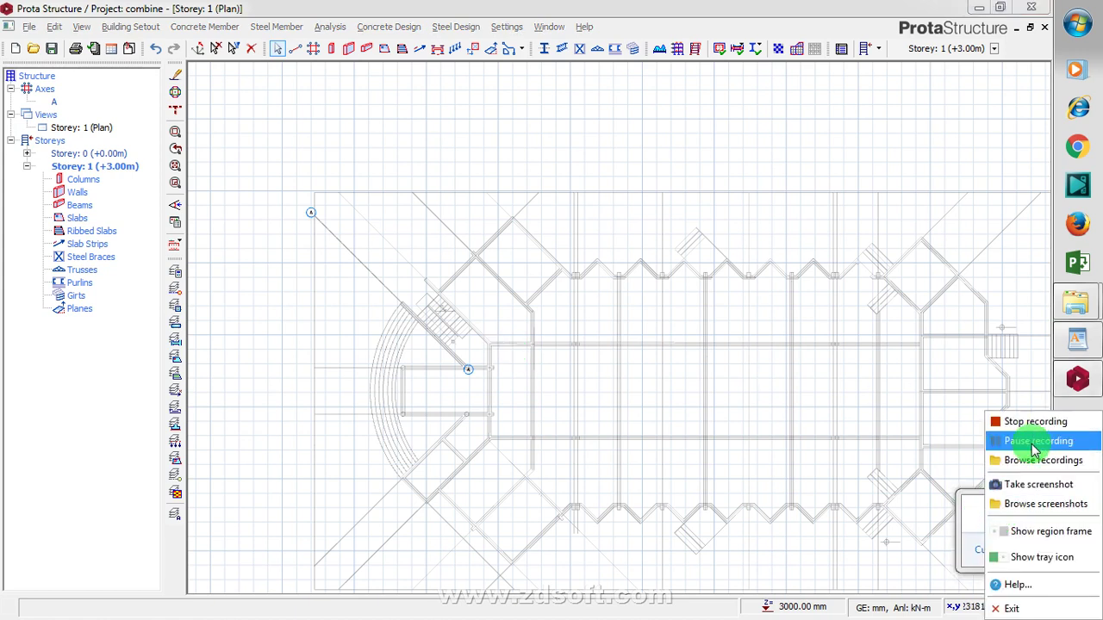